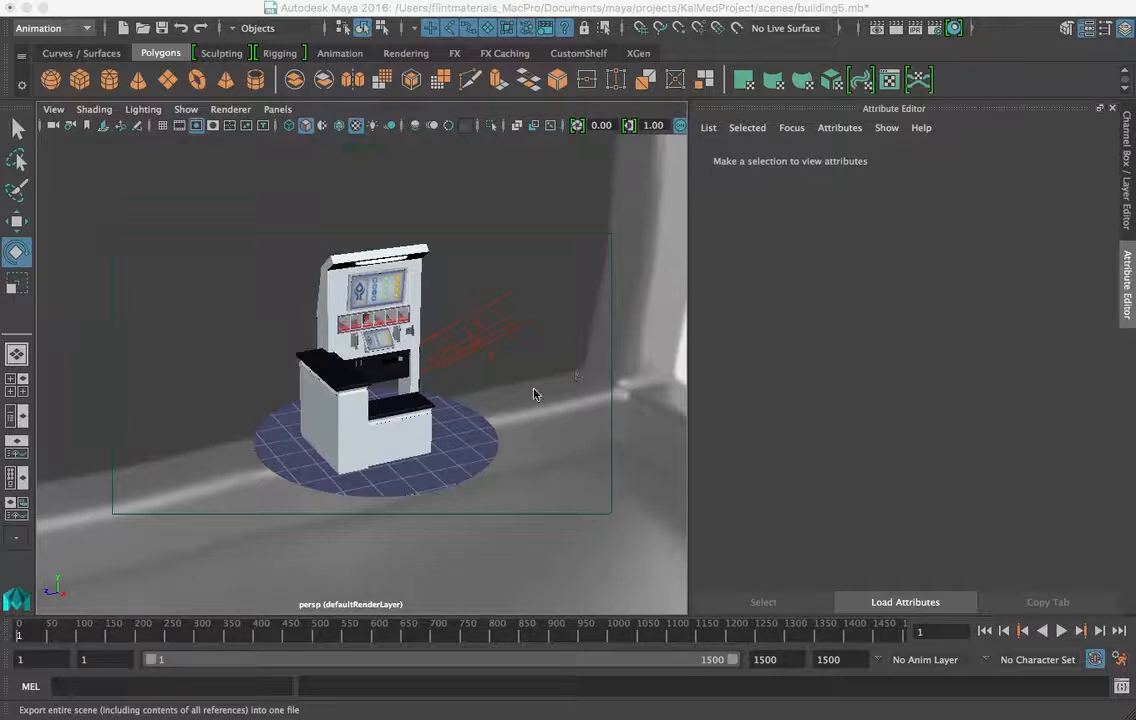
# Set up a distant opening camera view of the small kiosk against the corner of the room.
pyautogui.scroll(5, 454, 391)
pyautogui.keyDown('alt'); pyautogui.moveTo(454, 391); pyautogui.dragTo(513, 392); pyautogui.keyUp('alt')
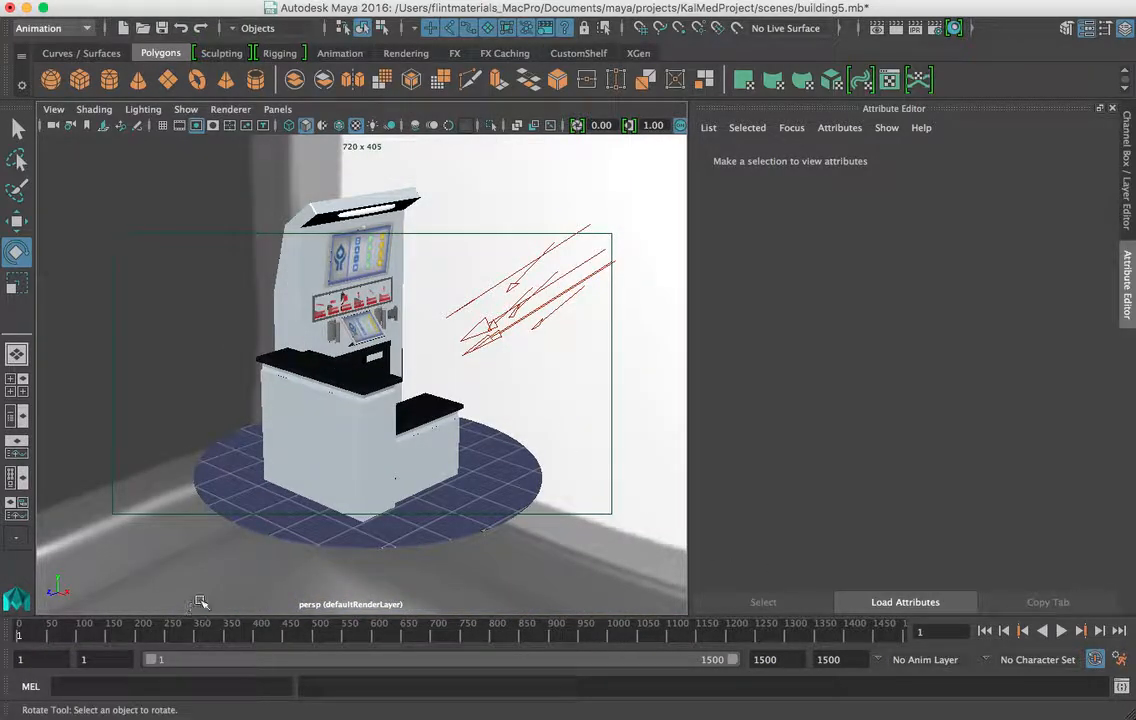
pyautogui.scroll(-3, 349, 479)
pyautogui.keyDown('alt'); pyautogui.moveTo(341, 480); pyautogui.dragTo(299, 483); pyautogui.keyUp('alt')
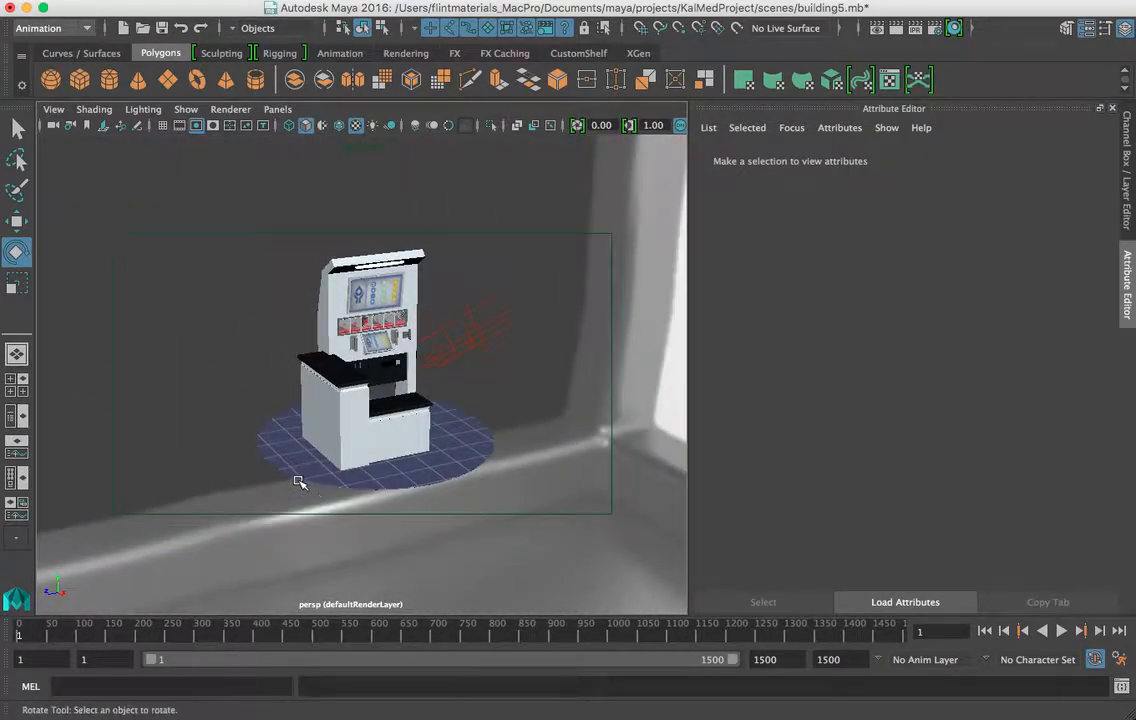
pyautogui.keyDown('alt'); pyautogui.moveTo(299, 483); pyautogui.dragTo(216, 535, button='right'); pyautogui.keyUp('alt')
pyautogui.keyDown('alt'); pyautogui.moveTo(216, 535); pyautogui.dragTo(366, 526); pyautogui.keyUp('alt')
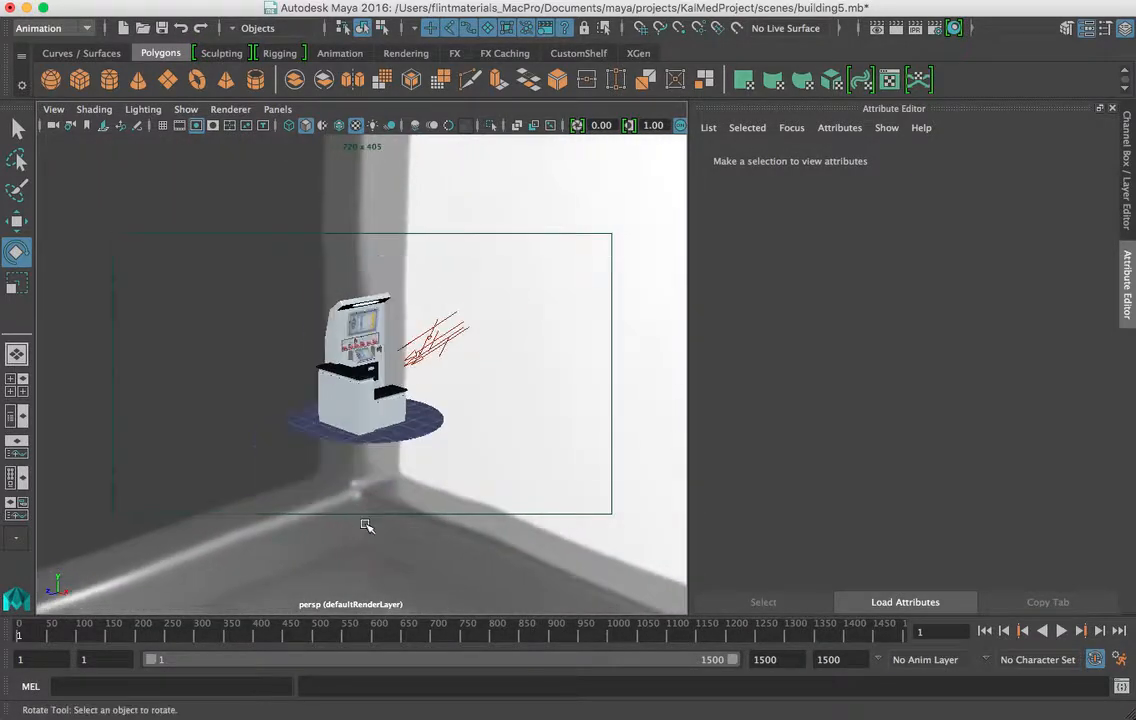
pyautogui.scroll(-3, 366, 526)
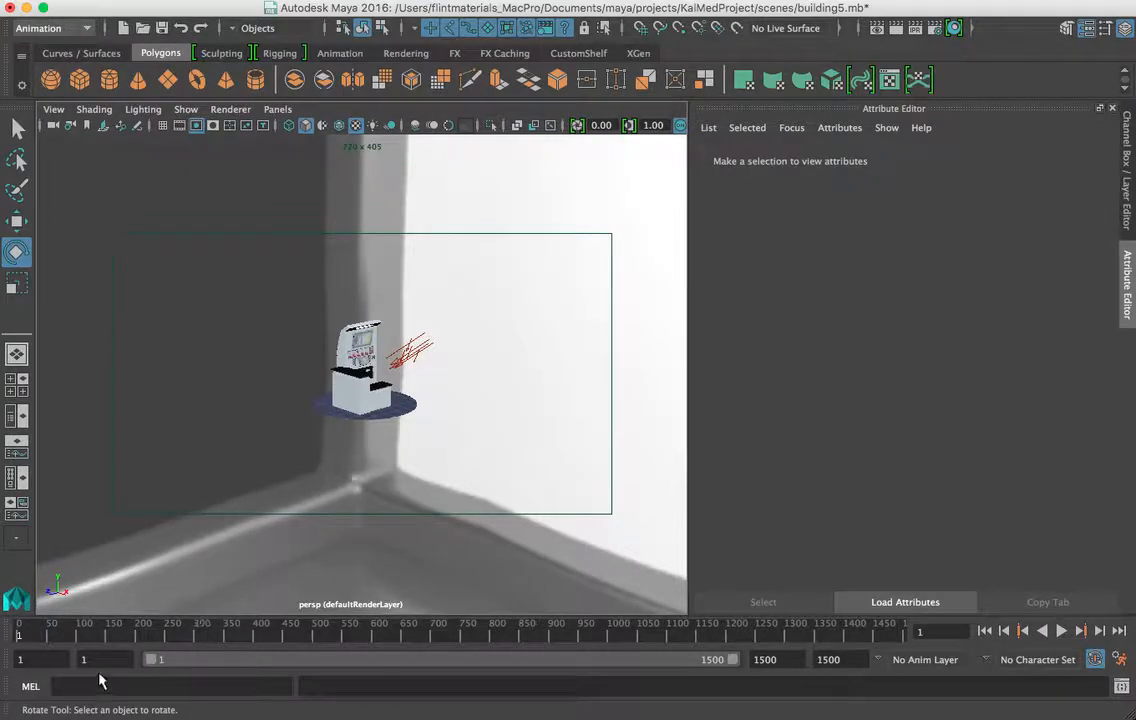
# Select the persp camera and set a keyframe on it at frame 1.
pyautogui.moveTo(41, 630); pyautogui.dragTo(15, 630)
pyautogui.hotkey('ctrl', 'z')
pyautogui.click(54, 110)
pyautogui.click(70, 140)
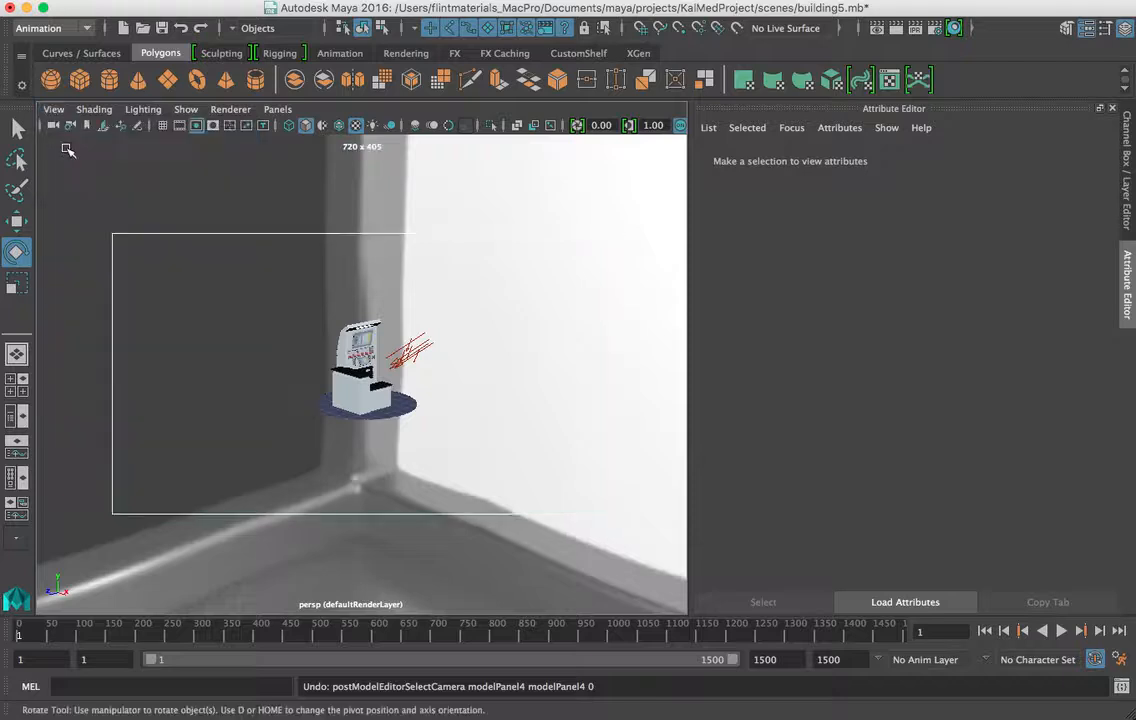
pyautogui.press('s')
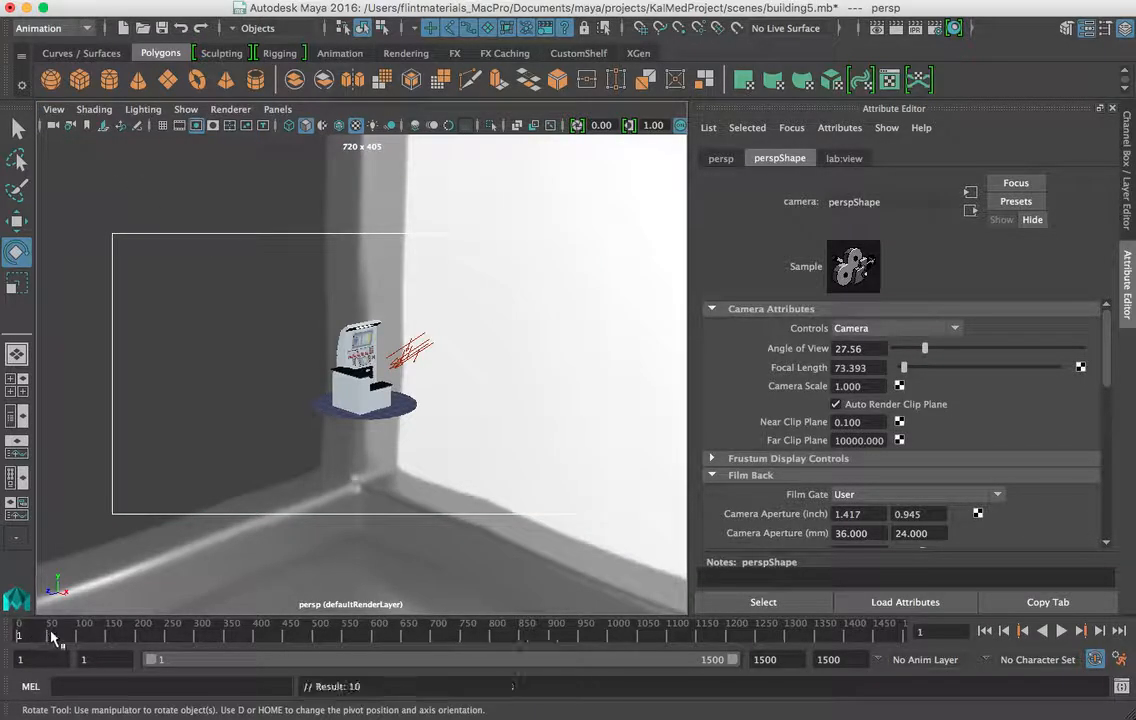
# At frame 252, bring the camera in close to the front of the kiosk with auto keyframing active.
pyautogui.moveTo(64, 632)
pyautogui.mouseDown()
pyautogui.moveTo(51, 632)
pyautogui.moveTo(198, 632)
pyautogui.moveTo(167, 636)
pyautogui.mouseUp()
pyautogui.scroll(5, 470, 343)
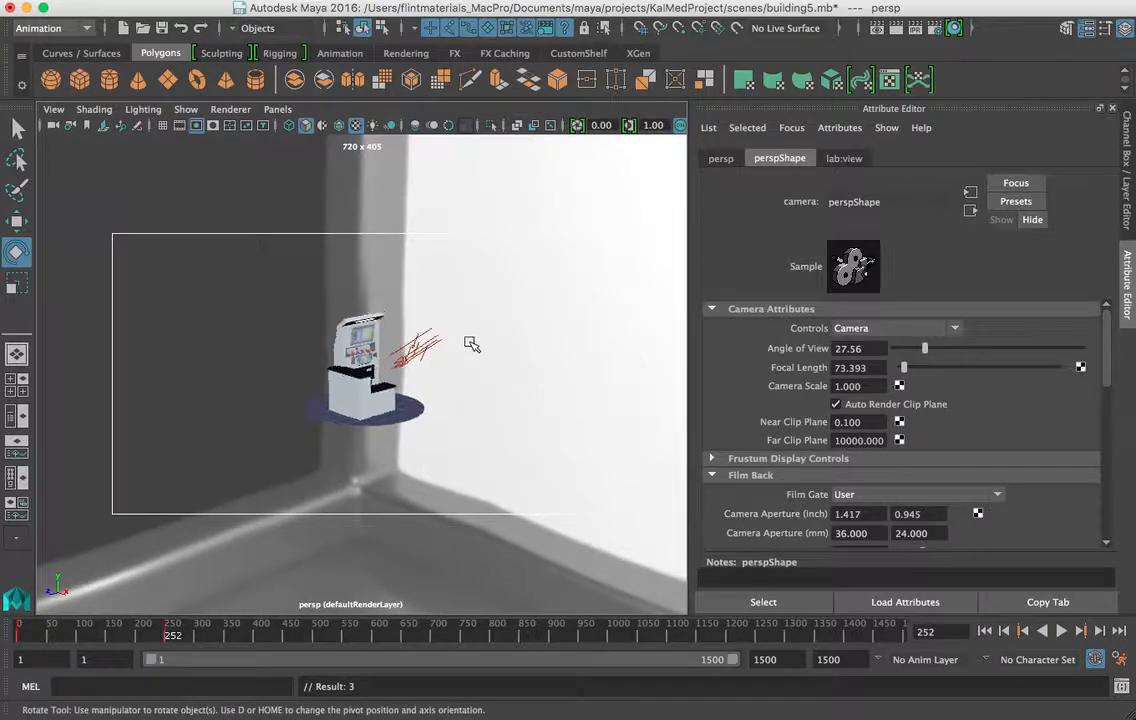
pyautogui.scroll(10, 470, 343)
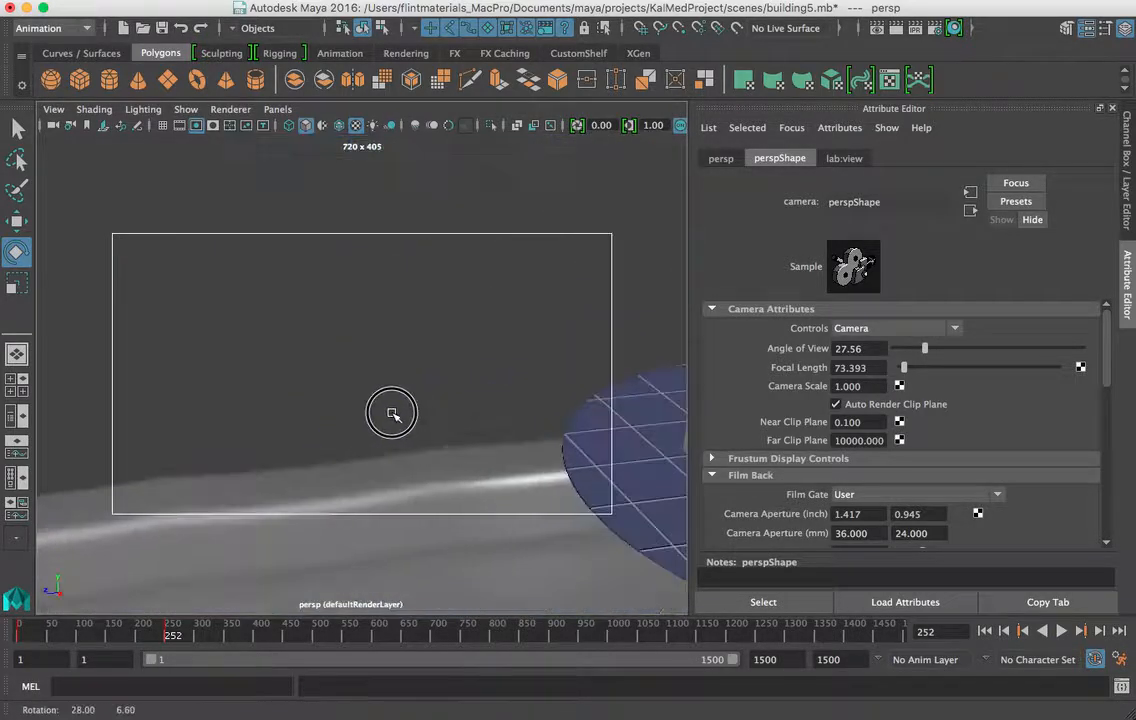
pyautogui.scroll(-10, 487, 413)
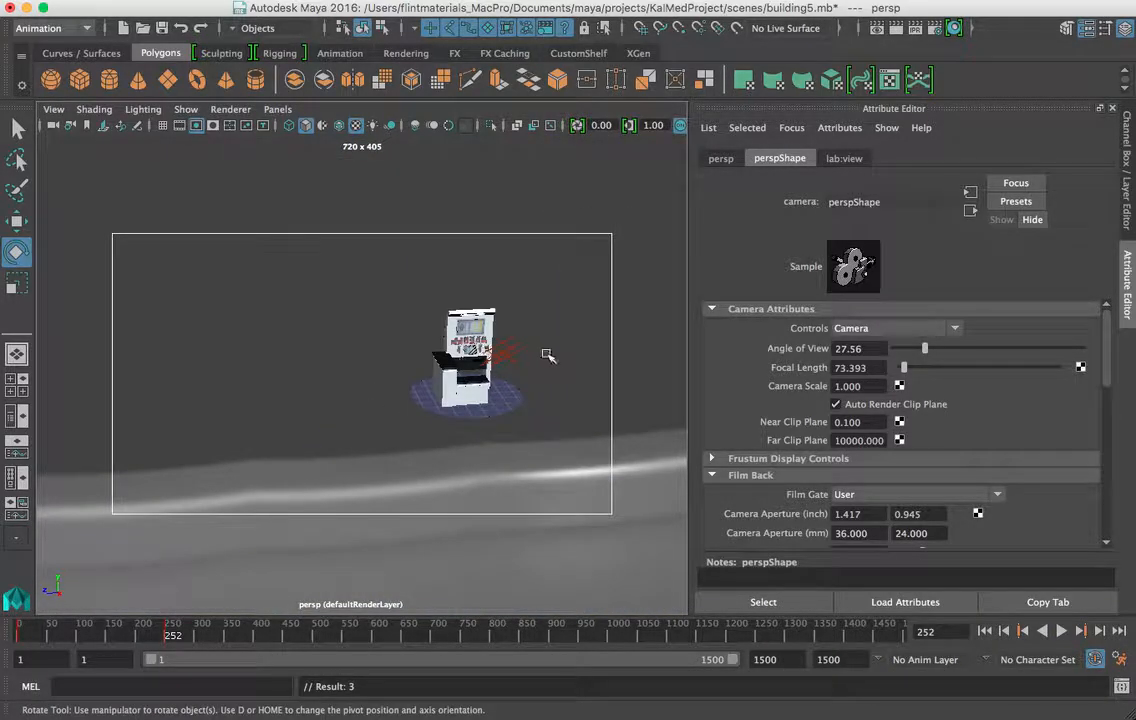
pyautogui.keyDown('alt'); pyautogui.moveTo(547, 354); pyautogui.dragTo(383, 390, button='middle'); pyautogui.keyUp('alt')
pyautogui.scroll(8, 383, 388)
pyautogui.keyDown('alt'); pyautogui.moveTo(376, 388); pyautogui.dragTo(245, 358); pyautogui.keyUp('alt')
pyautogui.keyDown('alt'); pyautogui.moveTo(417, 350); pyautogui.dragTo(330, 276, button='middle'); pyautogui.keyUp('alt')
pyautogui.scroll(5, 332, 277)
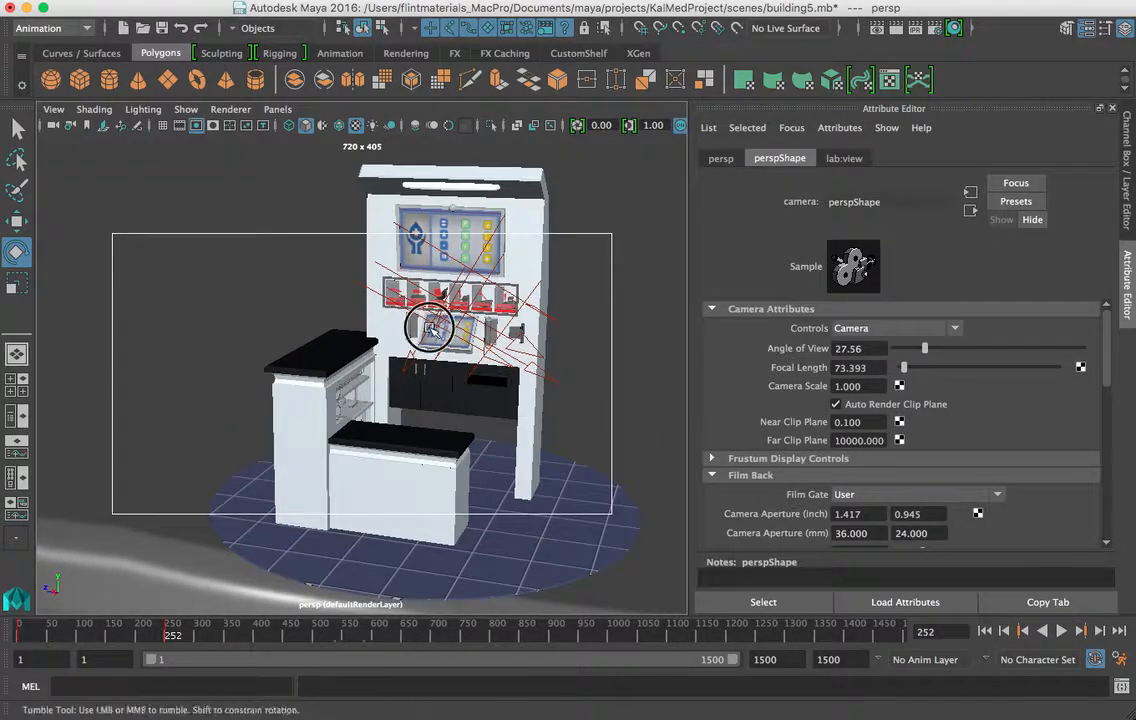
# Swing the frame 252 camera around to an angled view of the whole kiosk with the room corner behind it.
pyautogui.keyDown('alt'); pyautogui.moveTo(430, 330); pyautogui.dragTo(340, 300); pyautogui.keyUp('alt')
pyautogui.keyDown('alt'); pyautogui.moveTo(330, 294); pyautogui.dragTo(182, 280, button='middle'); pyautogui.keyUp('alt')
pyautogui.scroll(-3, 457, 371)
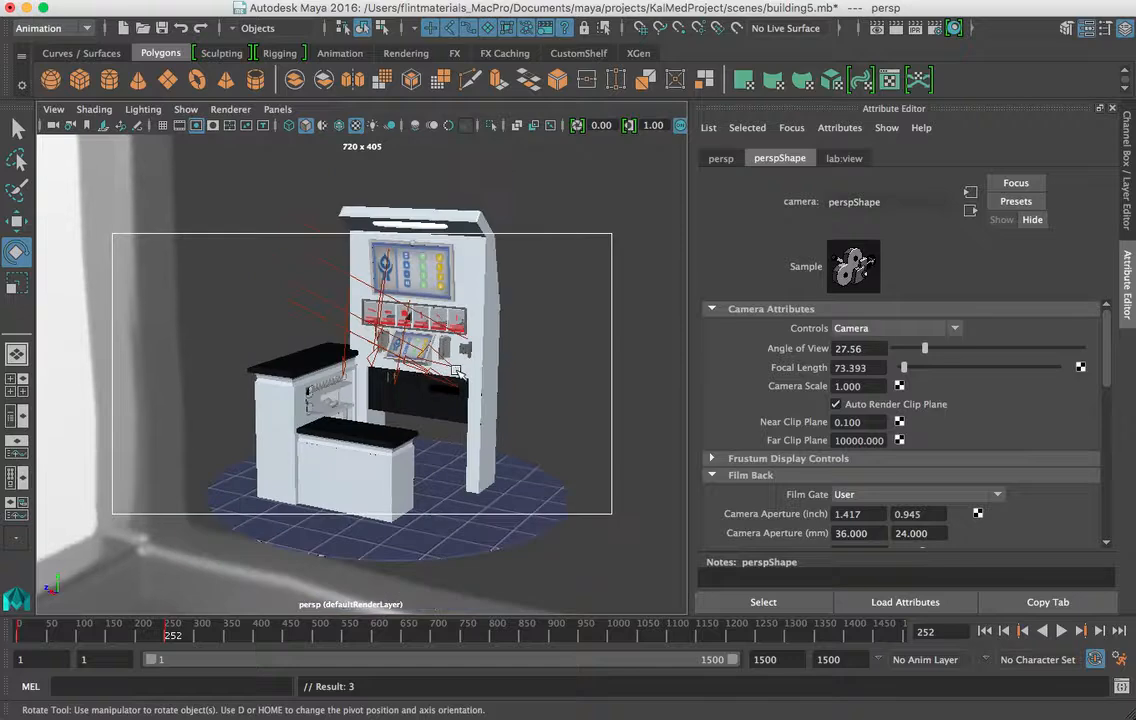
pyautogui.keyDown('alt'); pyautogui.moveTo(455, 370); pyautogui.dragTo(462, 400); pyautogui.keyUp('alt')
pyautogui.keyDown('alt'); pyautogui.moveTo(462, 400); pyautogui.dragTo(379, 360, button='middle'); pyautogui.keyUp('alt')
pyautogui.keyDown('alt'); pyautogui.moveTo(448, 325); pyautogui.dragTo(470, 309, button='middle'); pyautogui.keyUp('alt')
pyautogui.scroll(-3, 474, 352)
pyautogui.keyDown('alt'); pyautogui.moveTo(474, 354); pyautogui.dragTo(467, 387, button='middle'); pyautogui.keyUp('alt')
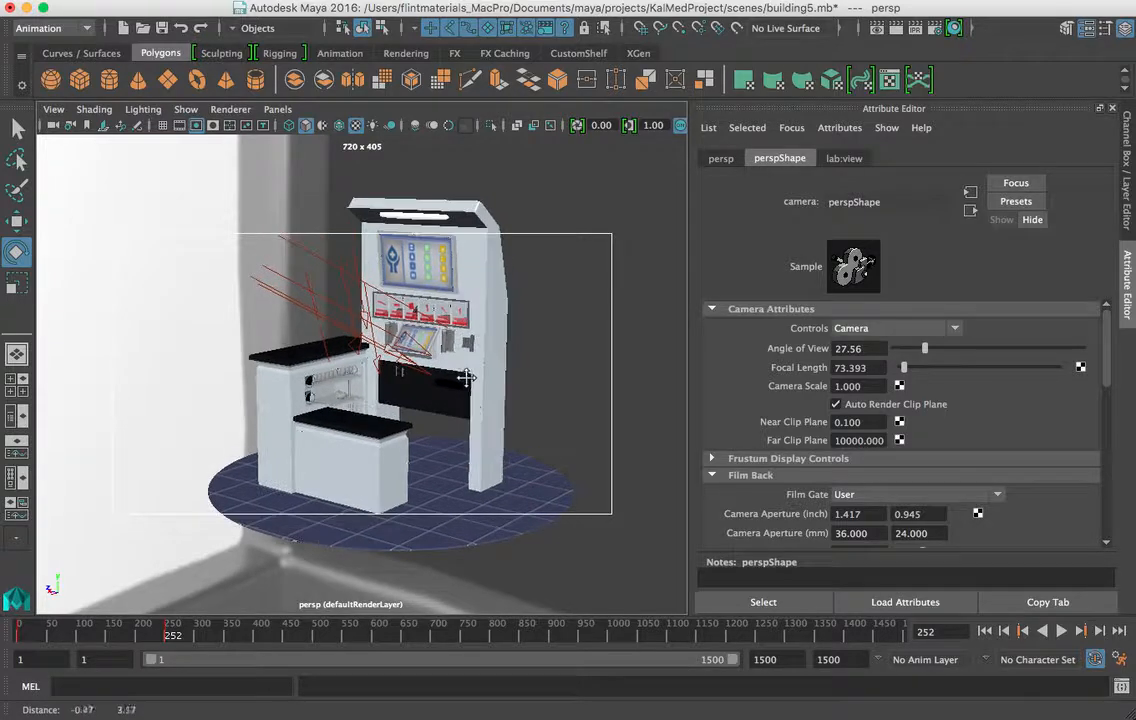
pyautogui.keyDown('alt'); pyautogui.moveTo(473, 397); pyautogui.dragTo(460, 393); pyautogui.keyUp('alt')
pyautogui.keyDown('alt'); pyautogui.moveTo(463, 394); pyautogui.dragTo(458, 406, button='middle'); pyautogui.keyUp('alt')
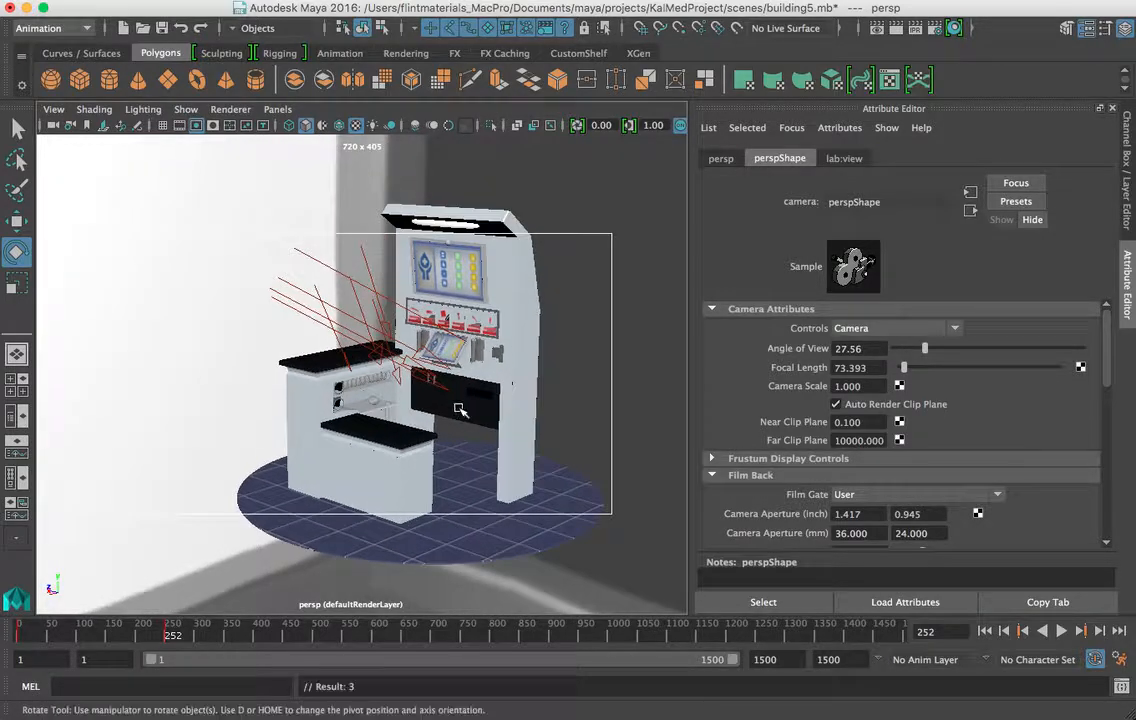
# Key intermediate camera views, adjusting the kiosk's angle and framing at frame 132 and centring it in the gate at frame 188.
pyautogui.moveTo(165, 634); pyautogui.dragTo(94, 634)
pyautogui.keyDown('alt'); pyautogui.moveTo(362, 433); pyautogui.dragTo(425, 431); pyautogui.keyUp('alt')
pyautogui.keyDown('alt'); pyautogui.moveTo(376, 398); pyautogui.dragTo(337, 425, button='middle'); pyautogui.keyUp('alt')
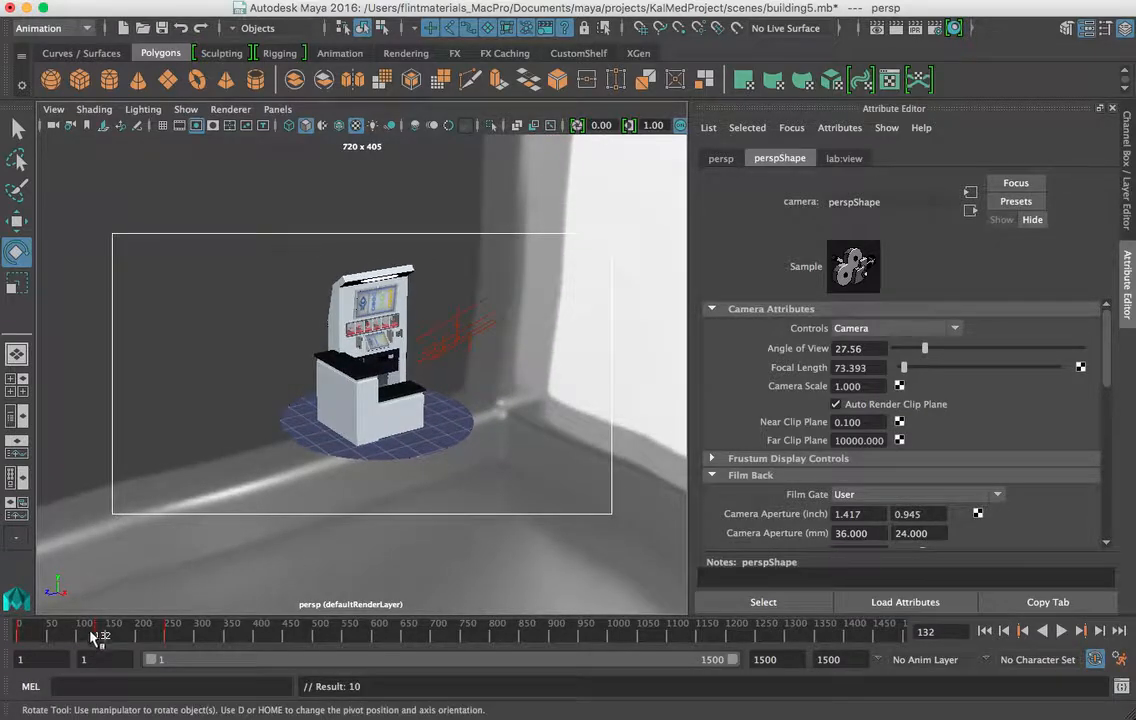
pyautogui.moveTo(95, 637); pyautogui.dragTo(129, 633)
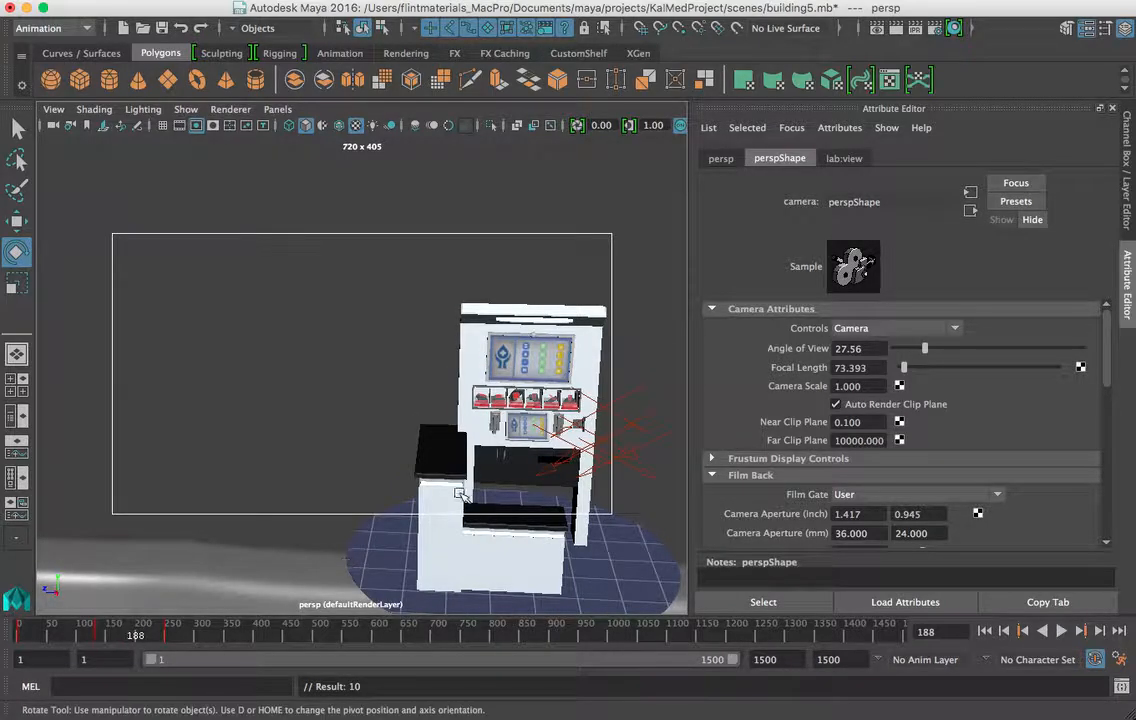
pyautogui.keyDown('alt'); pyautogui.moveTo(461, 491); pyautogui.dragTo(270, 362, button='middle'); pyautogui.keyUp('alt')
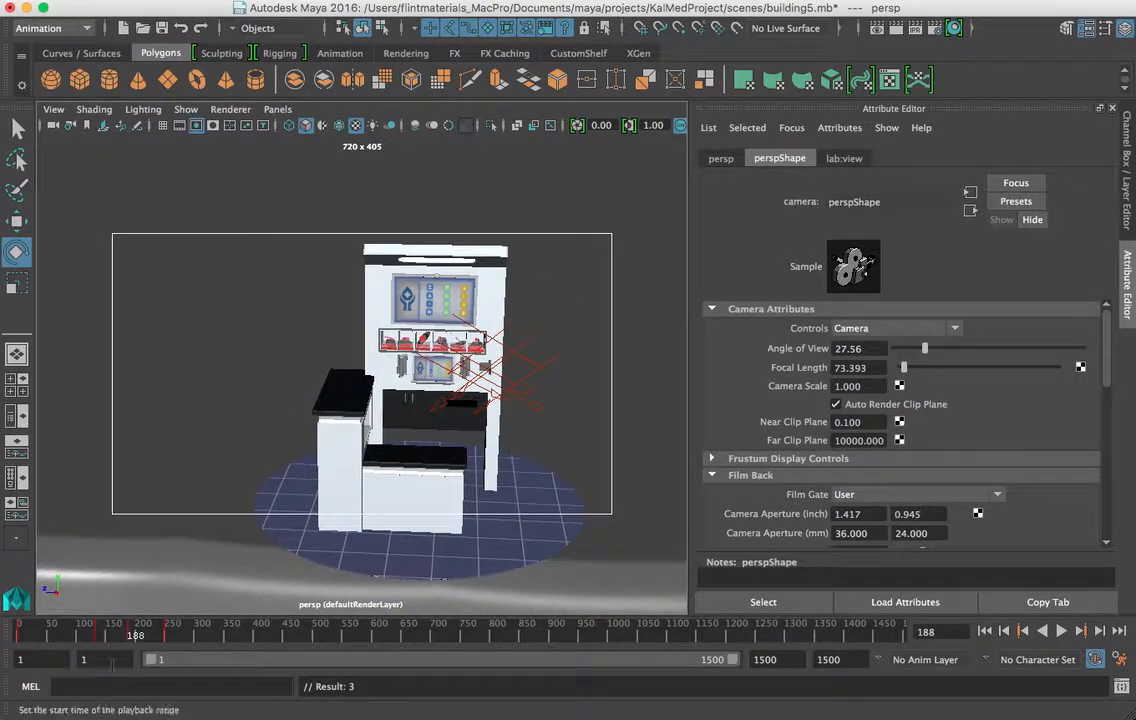
# Scrub through the camera animation to review the move, and return to frame 253.
pyautogui.moveTo(133, 632); pyautogui.dragTo(187, 636)
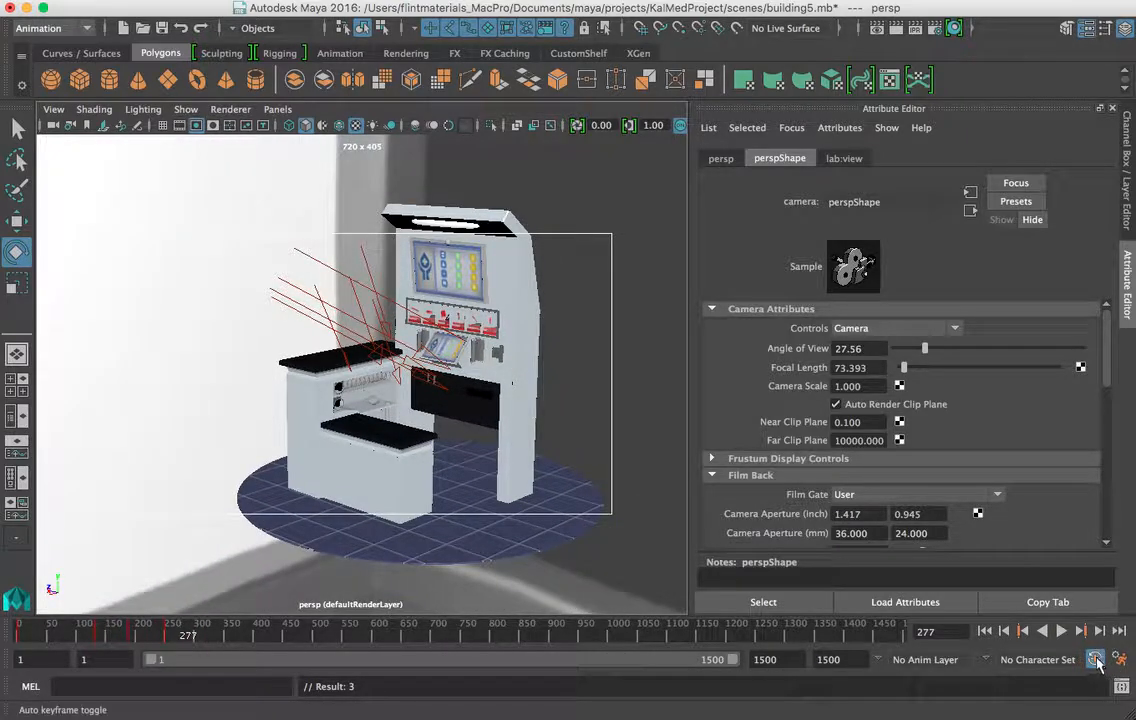
pyautogui.moveTo(89, 632); pyautogui.dragTo(173, 642)
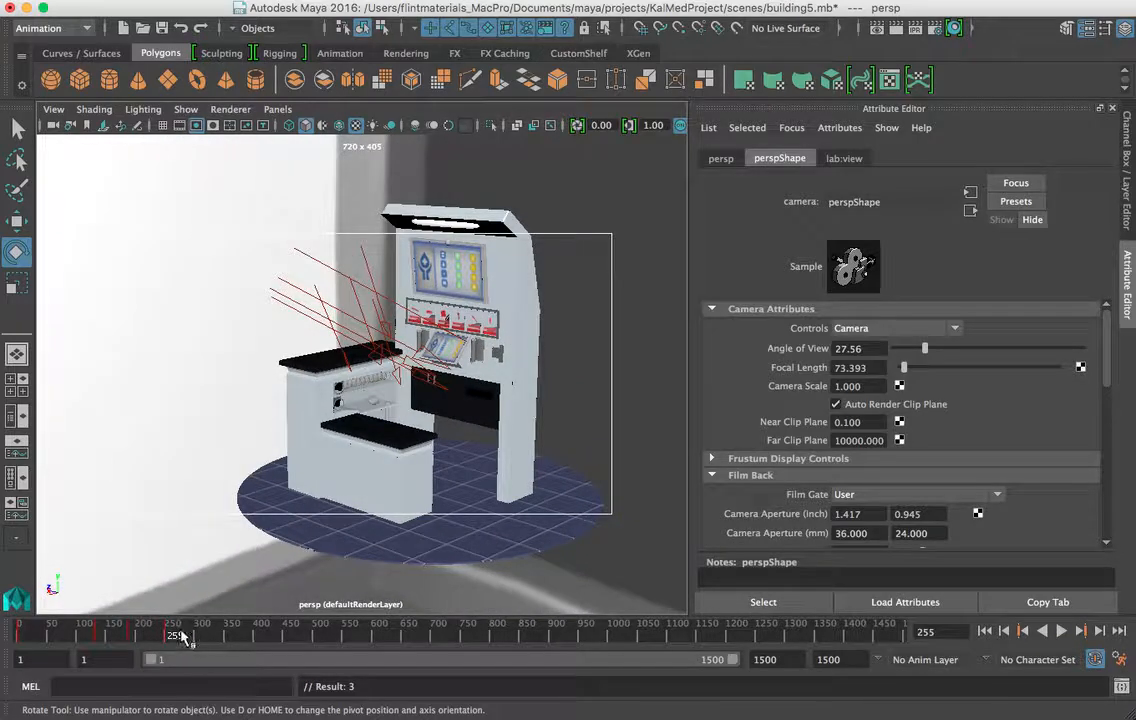
pyautogui.click(984, 631)
pyautogui.click(1024, 633)
# At frame 253, move the camera in close on the kiosk's wall of monitors and instruments, and deselect the camera.
pyautogui.scroll(6, 421, 461)
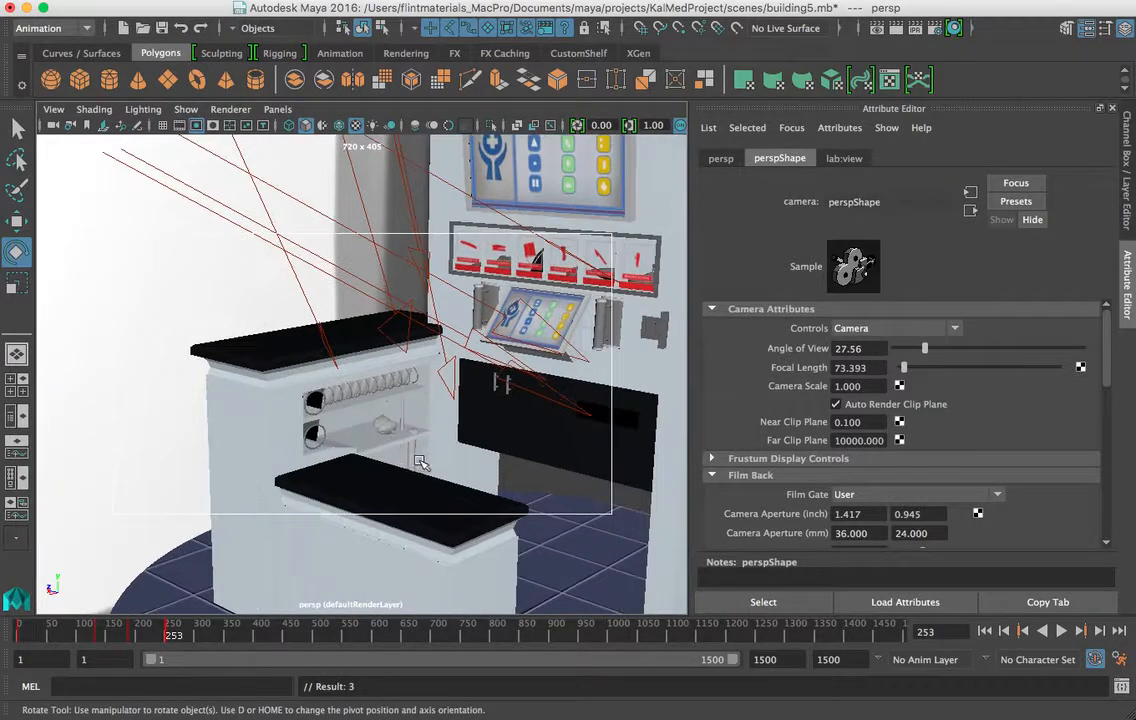
pyautogui.keyDown('alt'); pyautogui.moveTo(403, 469); pyautogui.dragTo(428, 466); pyautogui.keyUp('alt')
pyautogui.keyDown('alt'); pyautogui.moveTo(428, 466); pyautogui.dragTo(307, 485, button='middle'); pyautogui.keyUp('alt')
pyautogui.keyDown('alt'); pyautogui.moveTo(222, 510); pyautogui.dragTo(791, 426, button='middle'); pyautogui.keyUp('alt')
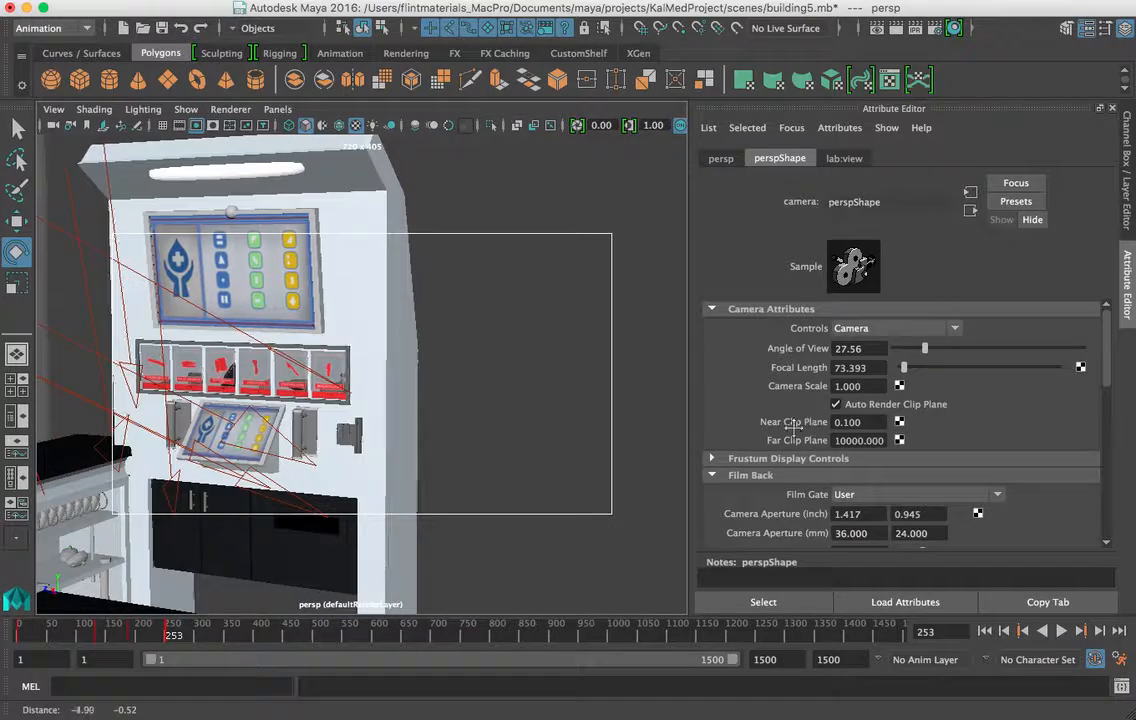
pyautogui.scroll(-4, 388, 489)
pyautogui.keyDown('alt'); pyautogui.moveTo(235, 493); pyautogui.dragTo(489, 458, button='middle'); pyautogui.keyUp('alt')
pyautogui.click(489, 458)
# Turn the frame 253 close-up to face the kiosk wall head-on and shift it towards the thermometer end.
pyautogui.scroll(6, 309, 470)
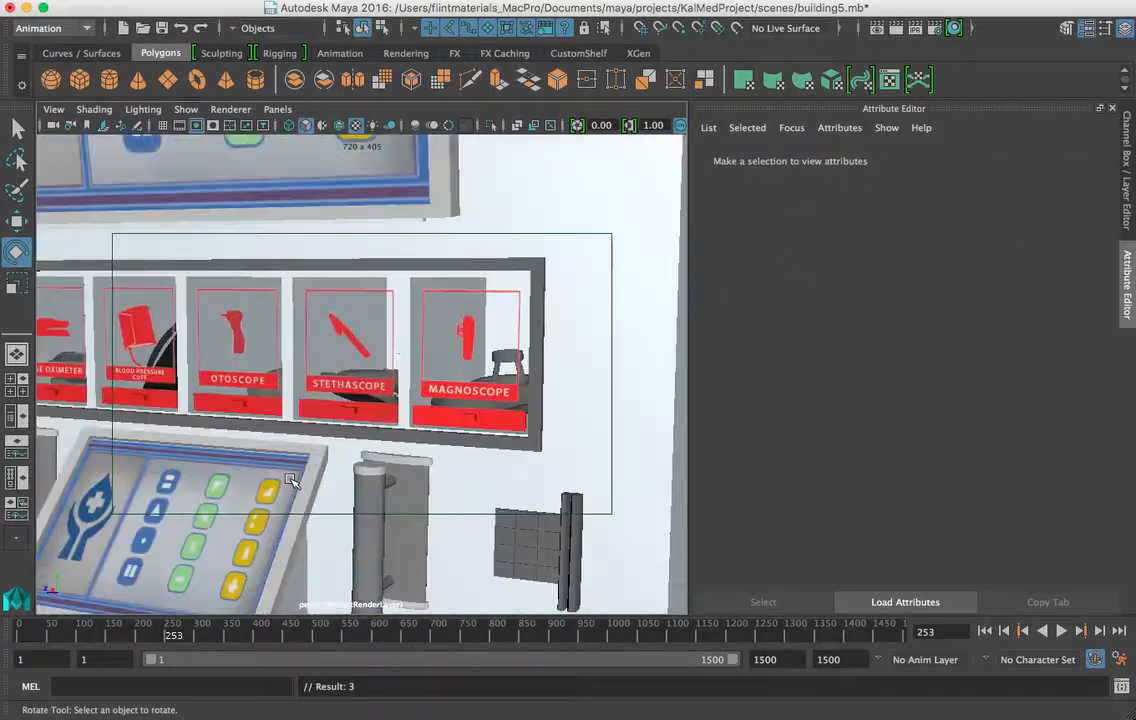
pyautogui.scroll(-3, 258, 494)
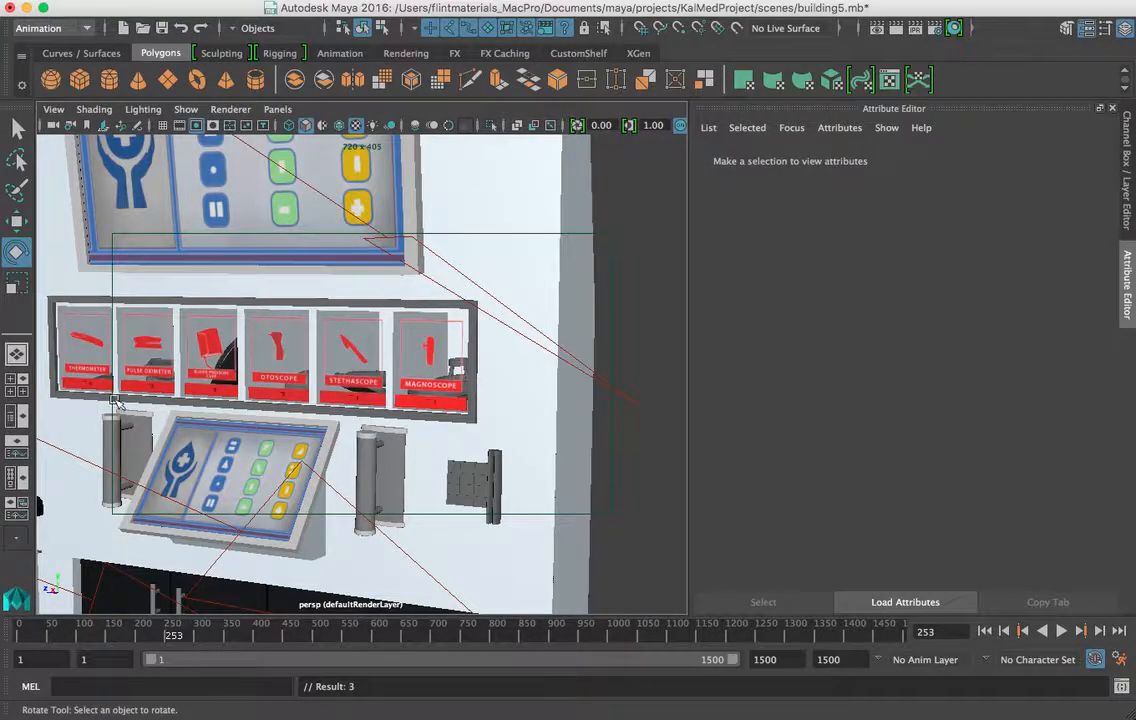
pyautogui.keyDown('alt'); pyautogui.moveTo(115, 400); pyautogui.dragTo(453, 477); pyautogui.keyUp('alt')
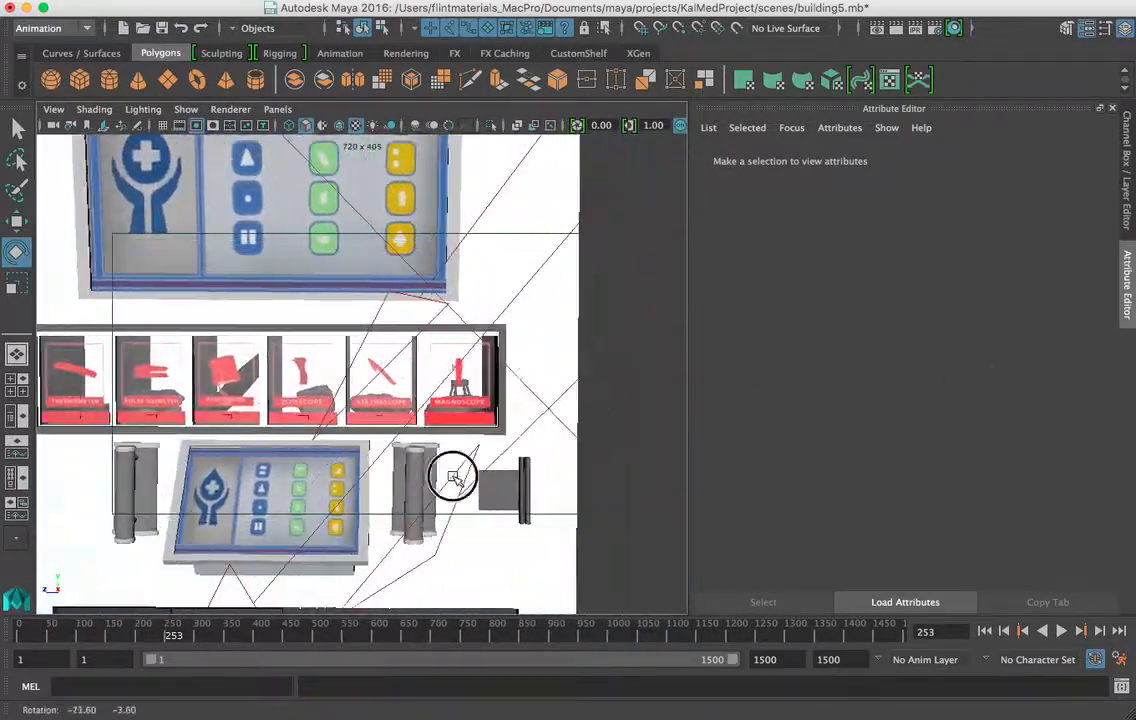
pyautogui.keyDown('alt'); pyautogui.moveTo(340, 468); pyautogui.dragTo(1040, 426, button='middle'); pyautogui.keyUp('alt')
pyautogui.keyDown('alt'); pyautogui.moveTo(368, 460); pyautogui.dragTo(507, 388, button='middle'); pyautogui.keyUp('alt')
pyautogui.scroll(3, 548, 368)
pyautogui.keyDown('alt'); pyautogui.moveTo(476, 532); pyautogui.dragTo(482, 388, button='middle'); pyautogui.keyUp('alt')
pyautogui.keyDown('alt'); pyautogui.moveTo(482, 388); pyautogui.dragTo(485, 385); pyautogui.keyUp('alt')
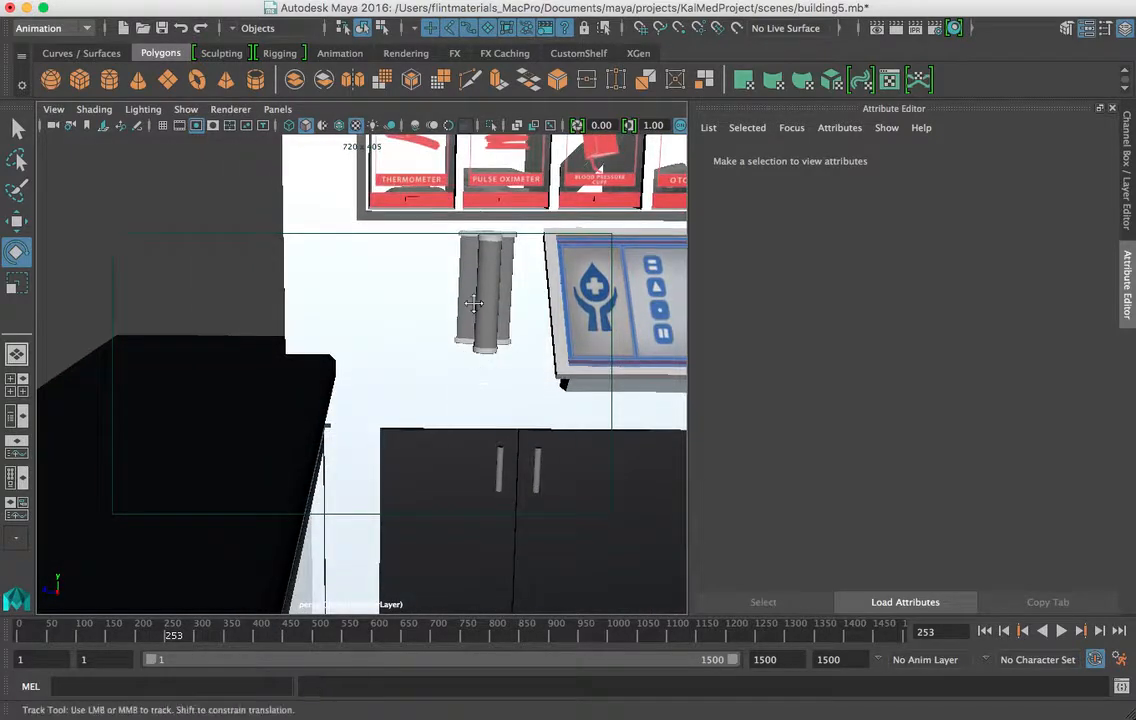
# Shift the close-up to instrument-row height and past the thermometer, leaving only its edge showing at the side.
pyautogui.keyDown('alt'); pyautogui.moveTo(474, 303); pyautogui.dragTo(346, 595, button='middle'); pyautogui.keyUp('alt')
pyautogui.press('3')
pyautogui.moveTo(426, 312)
pyautogui.keyDown('alt'); pyautogui.mouseDown(button='middle')
pyautogui.moveTo(350, 550)
pyautogui.moveTo(368, 422)
pyautogui.moveTo(363, 532)
pyautogui.moveTo(383, 524)
pyautogui.mouseUp(button='middle'); pyautogui.keyUp('alt')
pyautogui.keyDown('alt'); pyautogui.moveTo(446, 456); pyautogui.dragTo(287, 523, button='middle'); pyautogui.keyUp('alt')
pyautogui.keyDown('alt'); pyautogui.moveTo(342, 479); pyautogui.dragTo(822, 489, button='middle'); pyautogui.keyUp('alt')
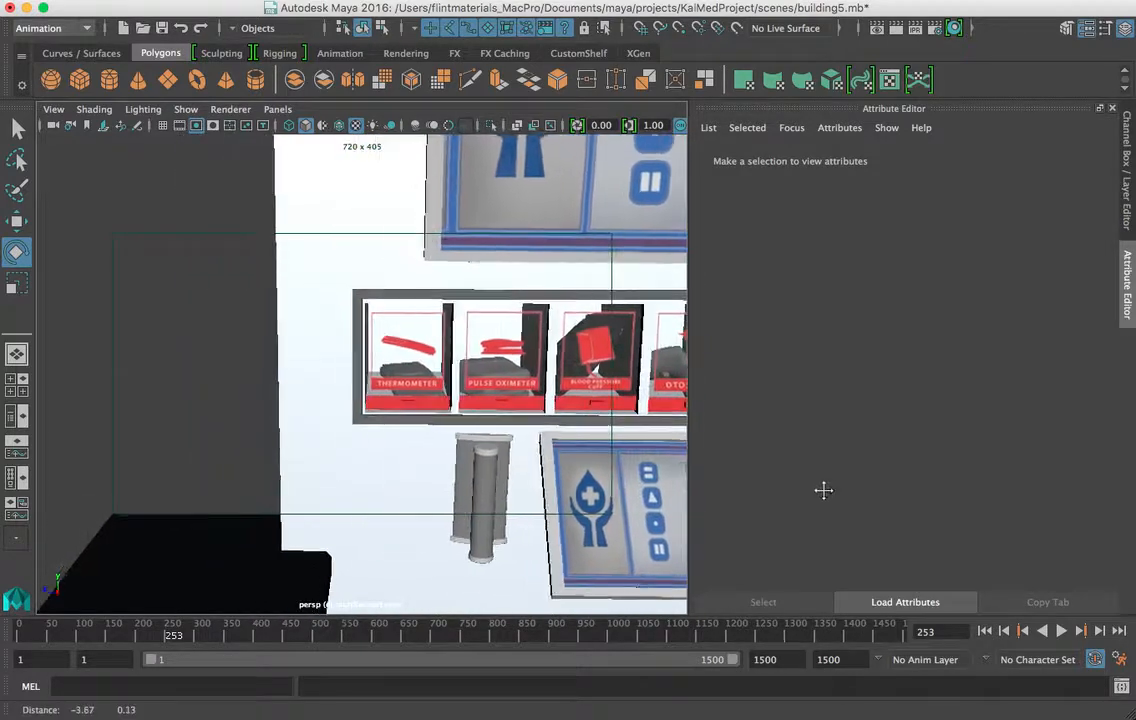
pyautogui.moveTo(307, 398)
pyautogui.keyDown('alt'); pyautogui.mouseDown(button='middle')
pyautogui.moveTo(950, 442)
pyautogui.moveTo(370, 400)
pyautogui.moveTo(1125, 423)
pyautogui.moveTo(715, 401)
pyautogui.moveTo(140, 400)
pyautogui.mouseUp(button='middle'); pyautogui.keyUp('alt')
pyautogui.moveTo(378, 408)
pyautogui.keyDown('alt'); pyautogui.mouseDown(button='middle')
pyautogui.moveTo(632, 430)
pyautogui.moveTo(893, 430)
pyautogui.mouseUp(button='middle'); pyautogui.keyUp('alt')
pyautogui.keyDown('alt'); pyautogui.moveTo(537, 421); pyautogui.dragTo(680, 428, button='middle'); pyautogui.keyUp('alt')
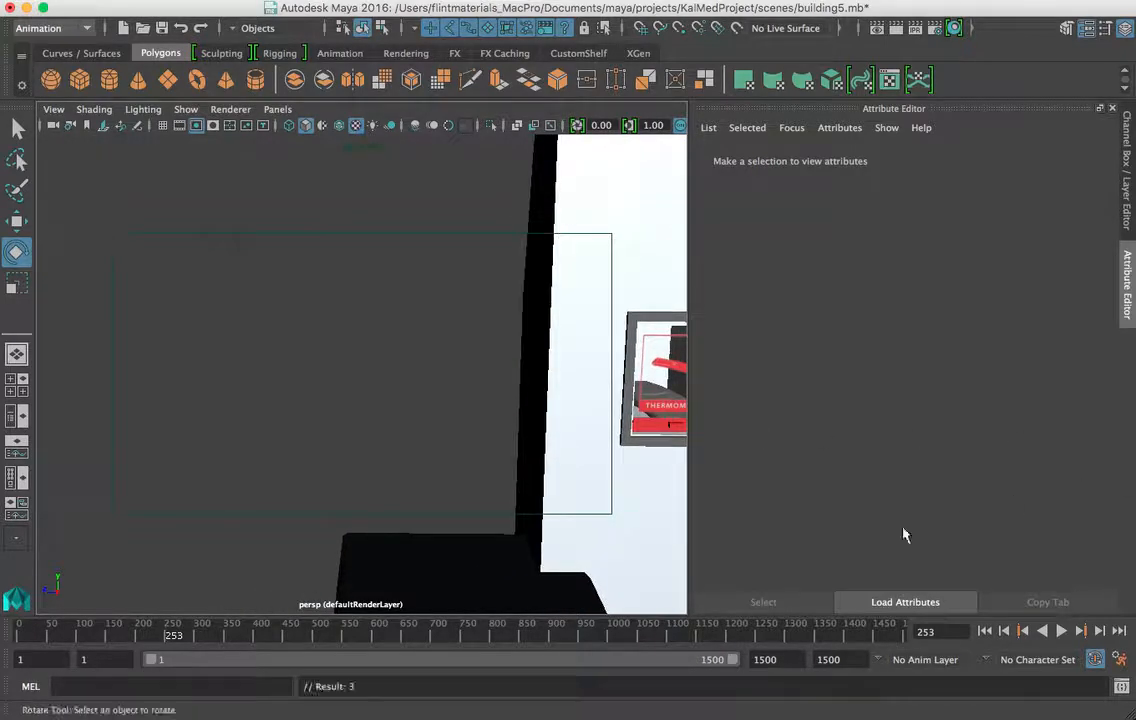
# Select the persp camera and advance the timeline to frame 601.
pyautogui.click(53, 109)
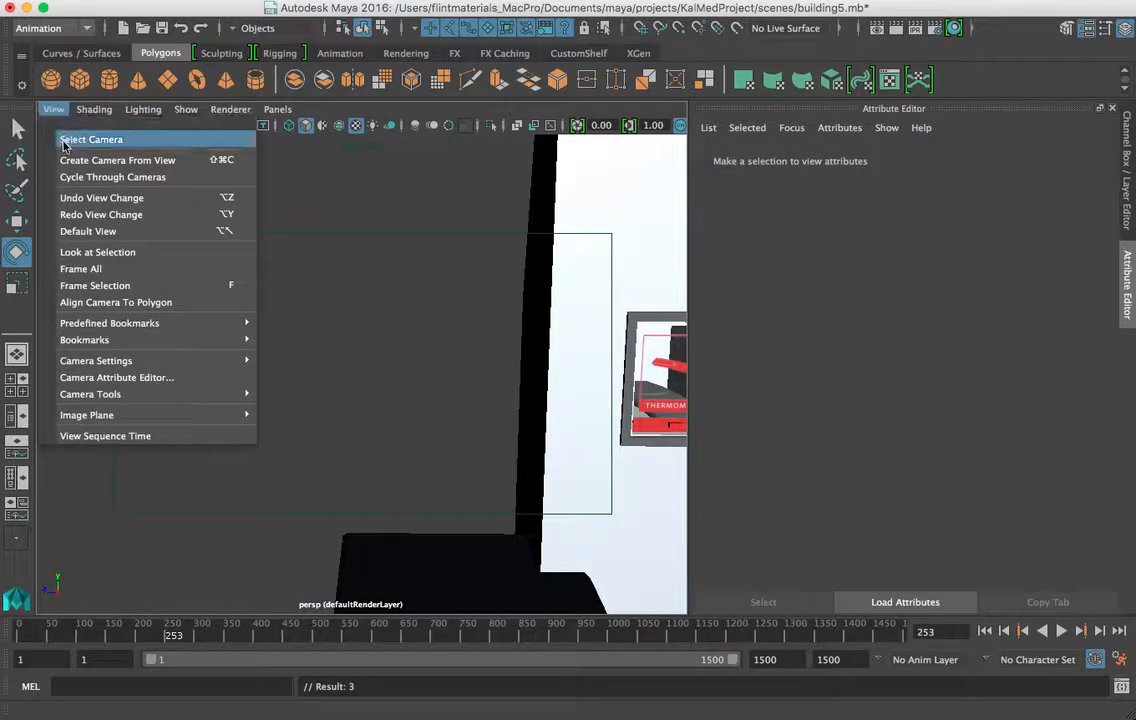
pyautogui.click(98, 139)
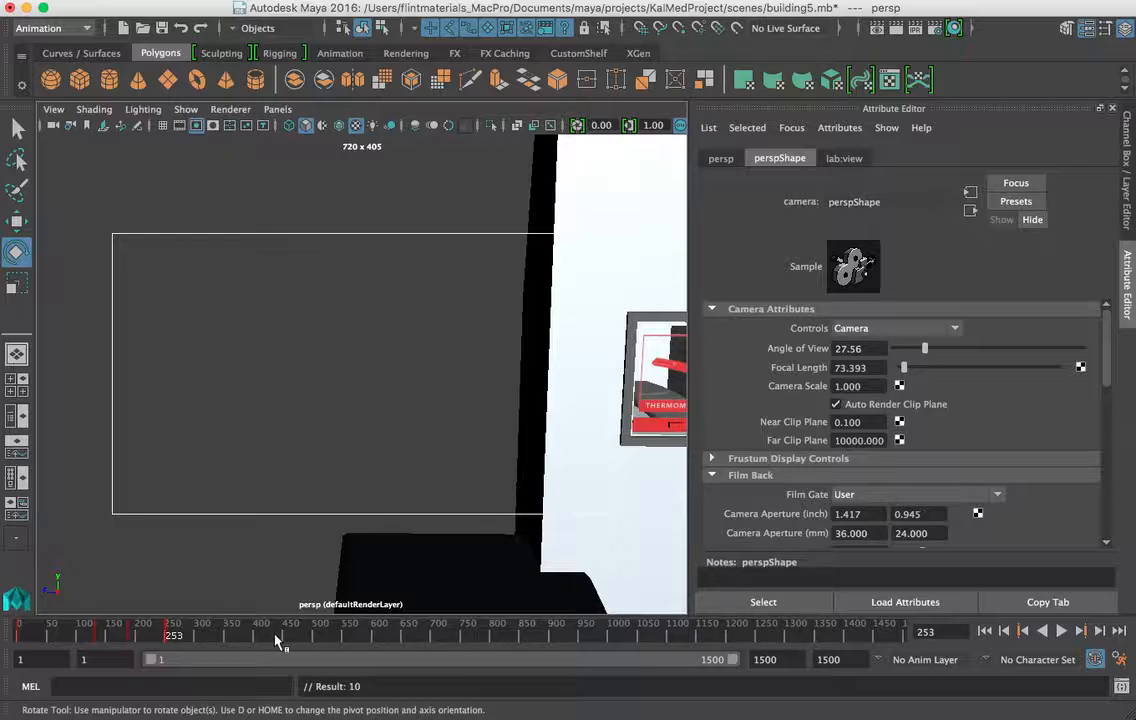
pyautogui.click(378, 643)
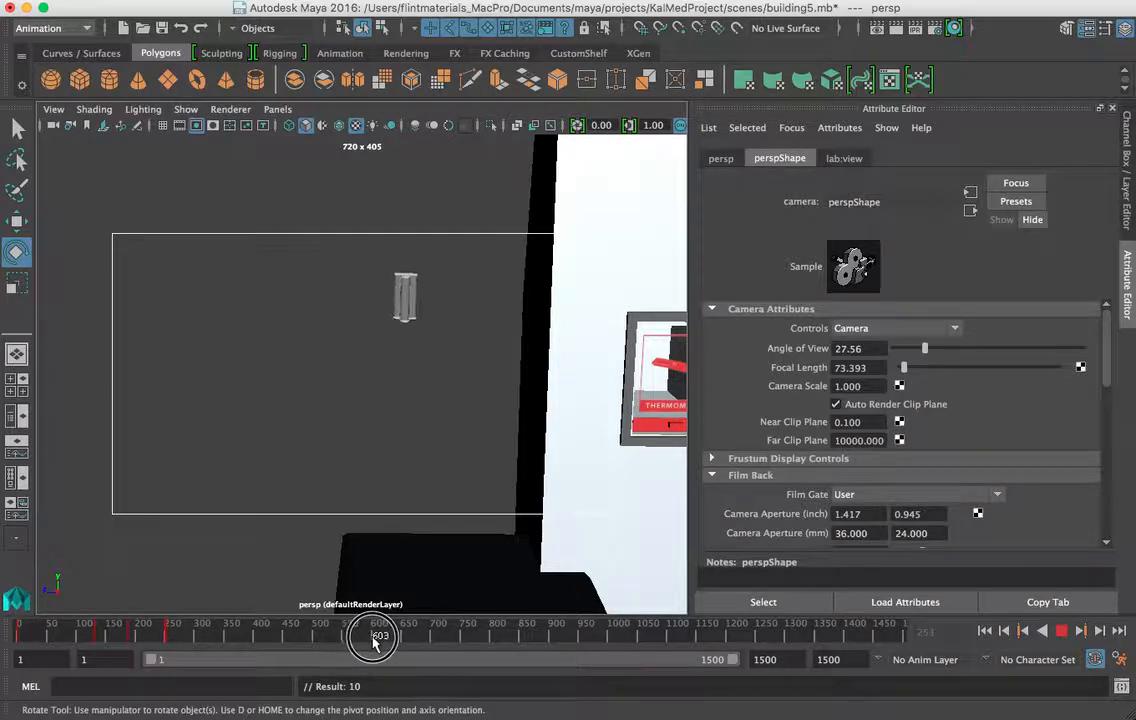
pyautogui.moveTo(375, 643); pyautogui.dragTo(374, 643)
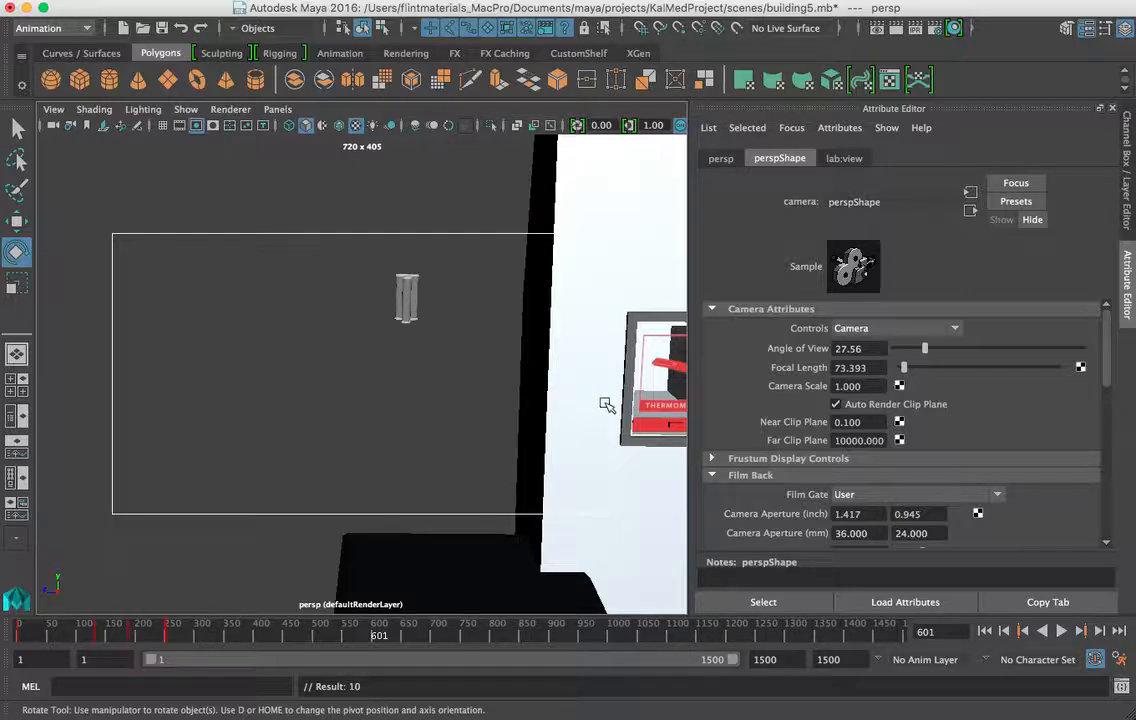
# At frame 601, track the camera along the instrument row to the magnoscope end and lower it towards the wall-mounted holders.
pyautogui.keyDown('alt'); pyautogui.moveTo(608, 405); pyautogui.dragTo(448, 407, button='middle'); pyautogui.keyUp('alt')
pyautogui.keyDown('alt'); pyautogui.moveTo(588, 401); pyautogui.dragTo(368, 432, button='middle'); pyautogui.keyUp('alt')
pyautogui.moveTo(474, 422)
pyautogui.keyDown('alt'); pyautogui.mouseDown(button='middle')
pyautogui.moveTo(104, 416)
pyautogui.moveTo(160, 414)
pyautogui.mouseUp(button='middle'); pyautogui.keyUp('alt')
pyautogui.moveTo(437, 428)
pyautogui.keyDown('alt'); pyautogui.mouseDown(button='middle')
pyautogui.moveTo(282, 434)
pyautogui.moveTo(370, 436)
pyautogui.mouseUp(button='middle'); pyautogui.keyUp('alt')
pyautogui.moveTo(488, 440)
pyautogui.keyDown('alt'); pyautogui.mouseDown(button='middle')
pyautogui.moveTo(402, 362)
pyautogui.moveTo(304, 241)
pyautogui.mouseUp(button='middle'); pyautogui.keyUp('alt')
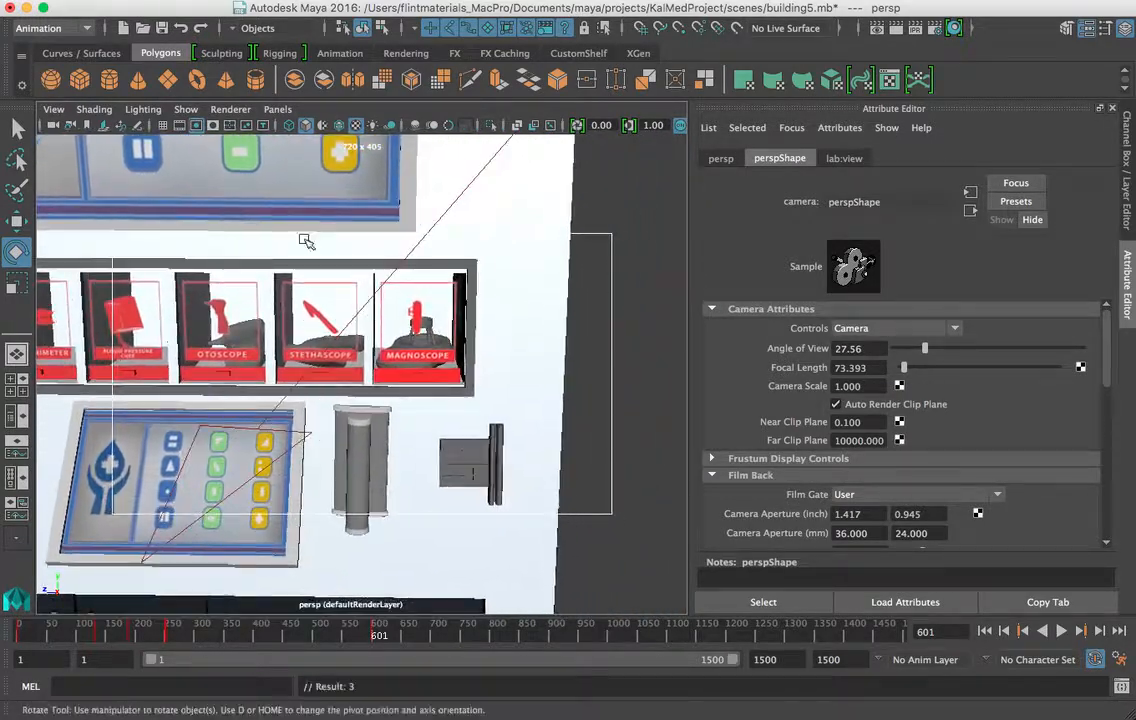
pyautogui.moveTo(568, 412)
pyautogui.keyDown('alt'); pyautogui.mouseDown(button='middle')
pyautogui.moveTo(475, 338)
pyautogui.moveTo(436, 270)
pyautogui.mouseUp(button='middle'); pyautogui.keyUp('alt')
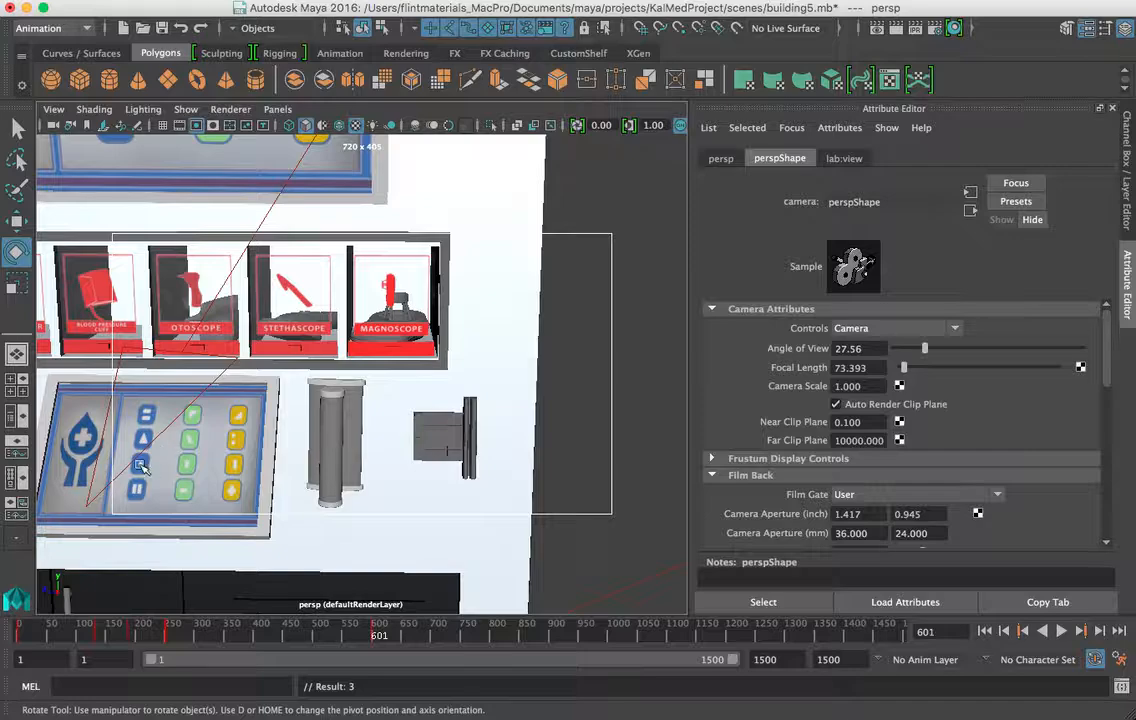
pyautogui.moveTo(142, 466)
pyautogui.keyDown('alt'); pyautogui.mouseDown(button='middle')
pyautogui.moveTo(97, 259)
pyautogui.moveTo(36, 236)
pyautogui.mouseUp(button='middle'); pyautogui.keyUp('alt')
pyautogui.moveTo(436, 410)
pyautogui.keyDown('alt'); pyautogui.mouseDown(button='middle')
pyautogui.moveTo(119, 363)
pyautogui.moveTo(75, 319)
pyautogui.mouseUp(button='middle'); pyautogui.keyUp('alt')
pyautogui.moveTo(404, 424)
pyautogui.keyDown('alt'); pyautogui.mouseDown(button='middle')
pyautogui.moveTo(167, 380)
pyautogui.moveTo(177, 385)
pyautogui.mouseUp(button='middle'); pyautogui.keyUp('alt')
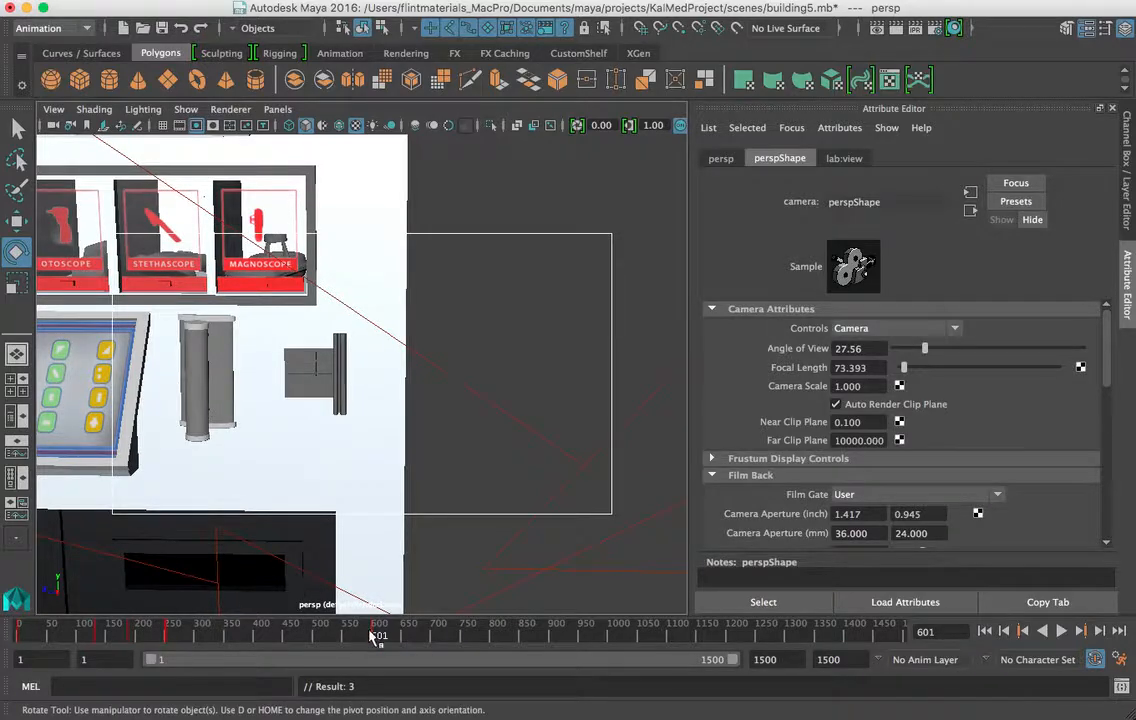
# Select the BMImonitor2 object on the kiosk wall and delete its animation channels.
pyautogui.moveTo(375, 637); pyautogui.dragTo(283, 640)
pyautogui.moveTo(215, 645); pyautogui.dragTo(172, 645)
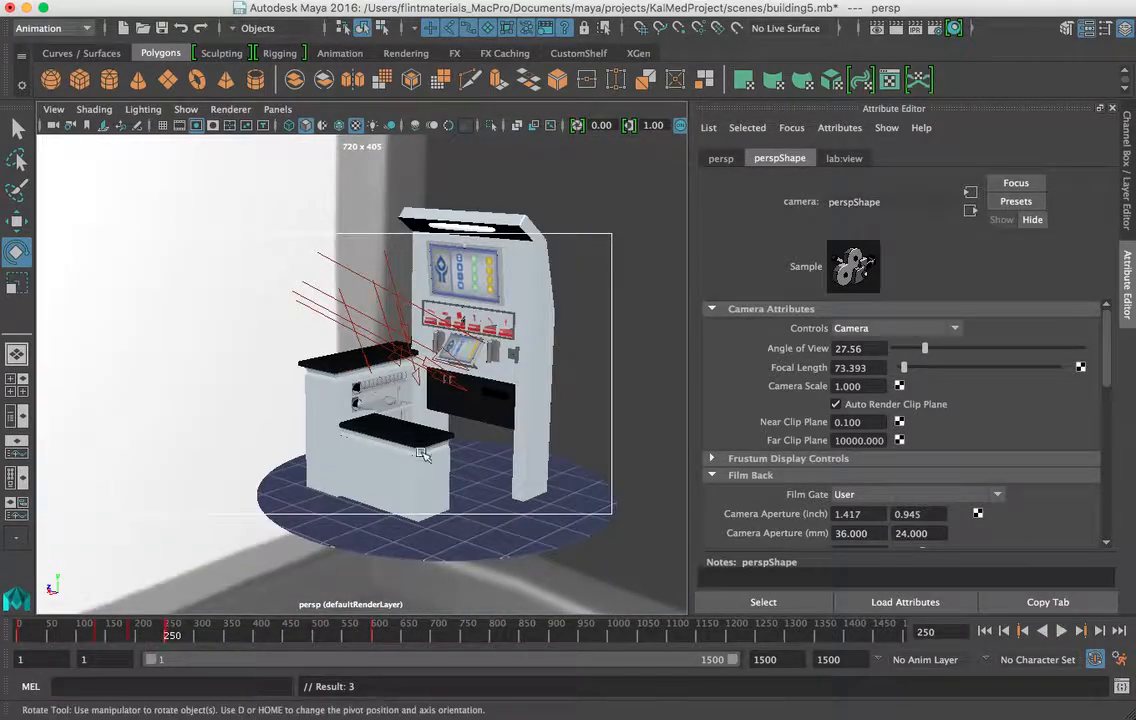
pyautogui.click(437, 340)
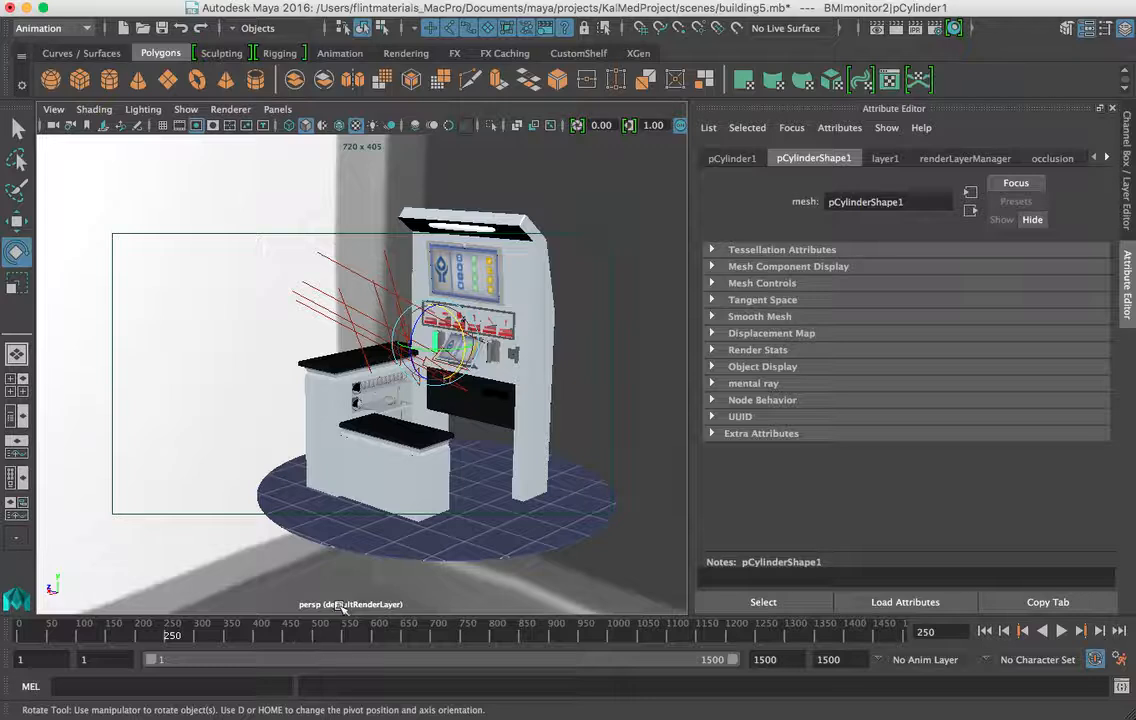
pyautogui.press('Up')
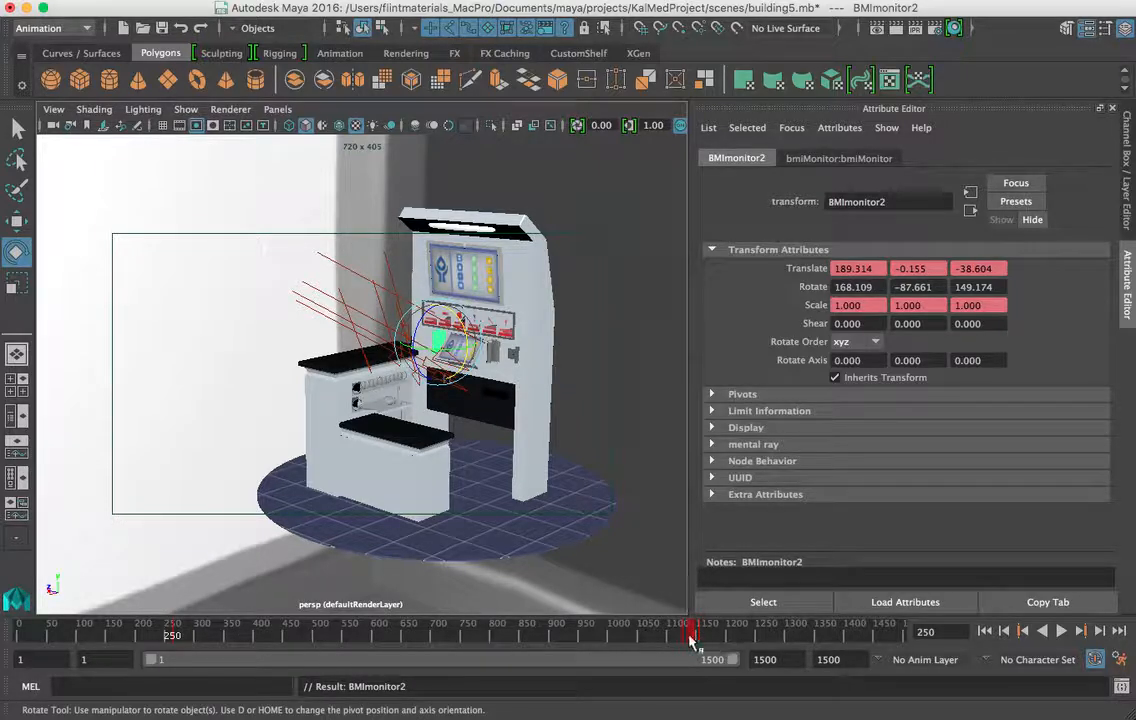
pyautogui.click(50, 2)
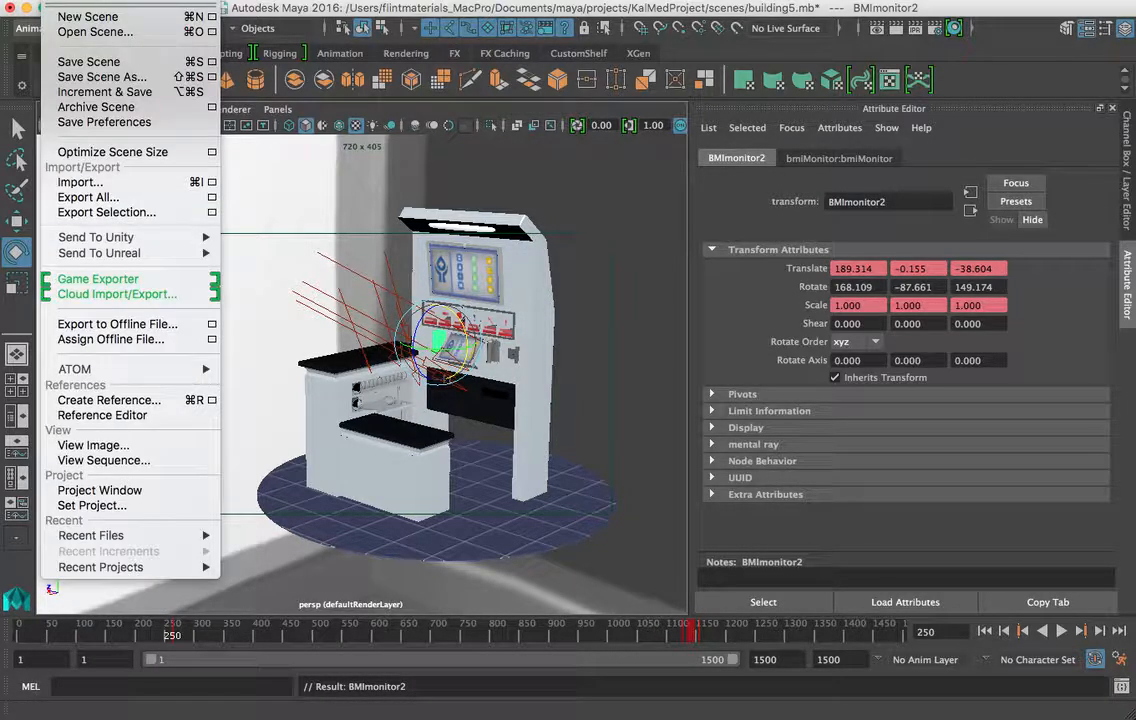
pyautogui.moveTo(92, 2)
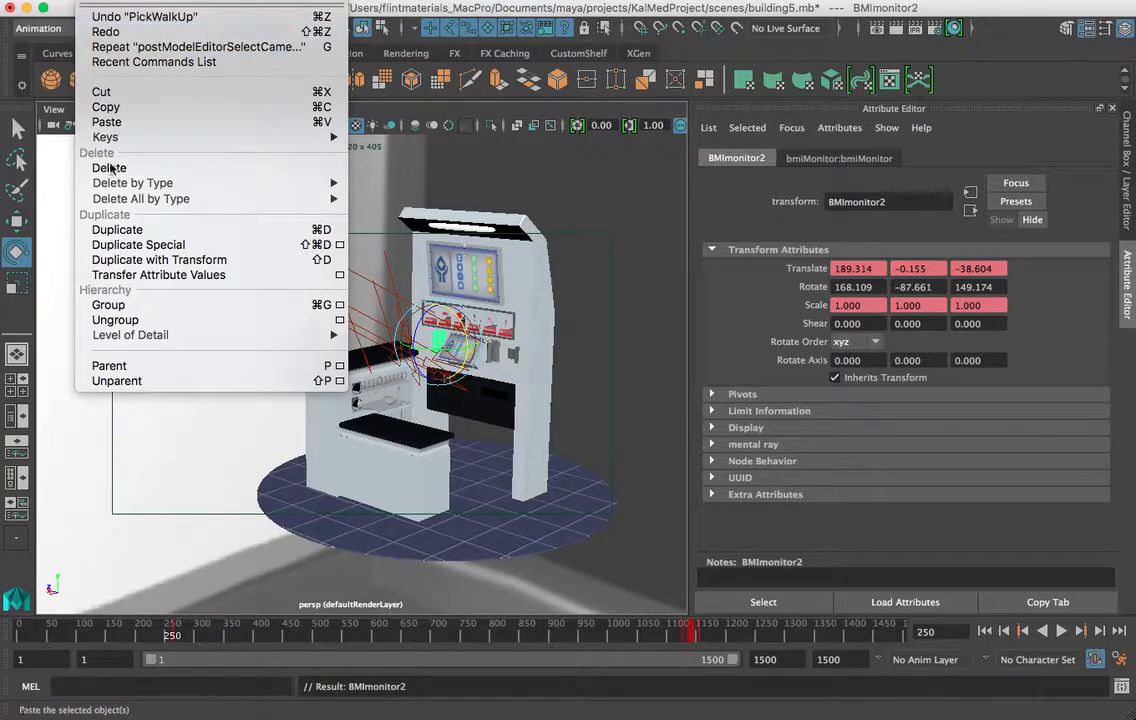
pyautogui.moveTo(200, 183)
pyautogui.click(390, 231)
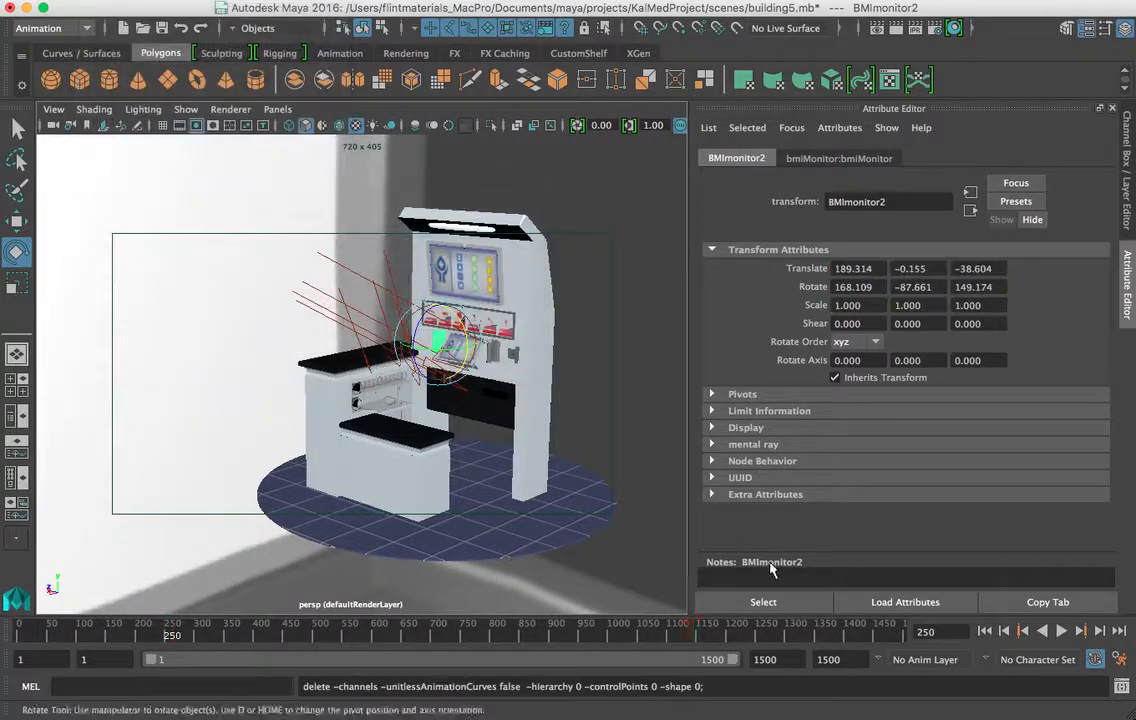
# Select the persp camera and go to frame 602, one frame past the end of the instrument-row move.
pyautogui.moveTo(197, 637)
pyautogui.mouseDown()
pyautogui.moveTo(15, 616)
pyautogui.moveTo(15, 604)
pyautogui.moveTo(383, 688)
pyautogui.moveTo(264, 672)
pyautogui.moveTo(202, 623)
pyautogui.mouseUp()
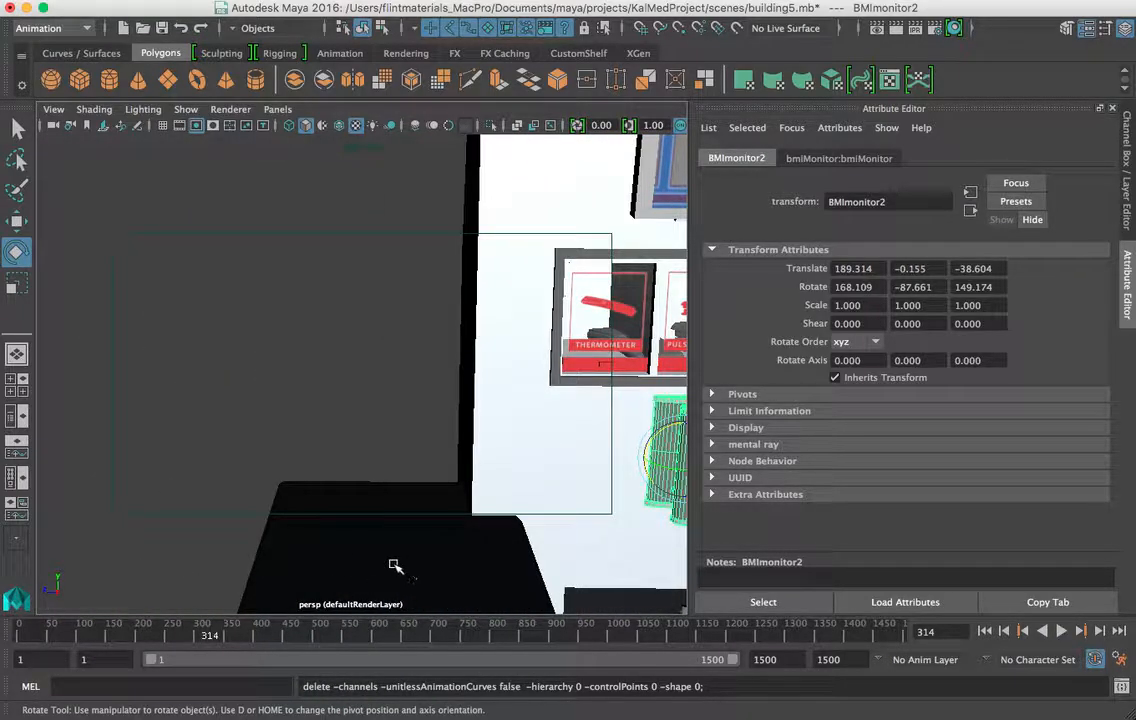
pyautogui.moveTo(212, 637); pyautogui.dragTo(277, 634)
pyautogui.click(54, 109)
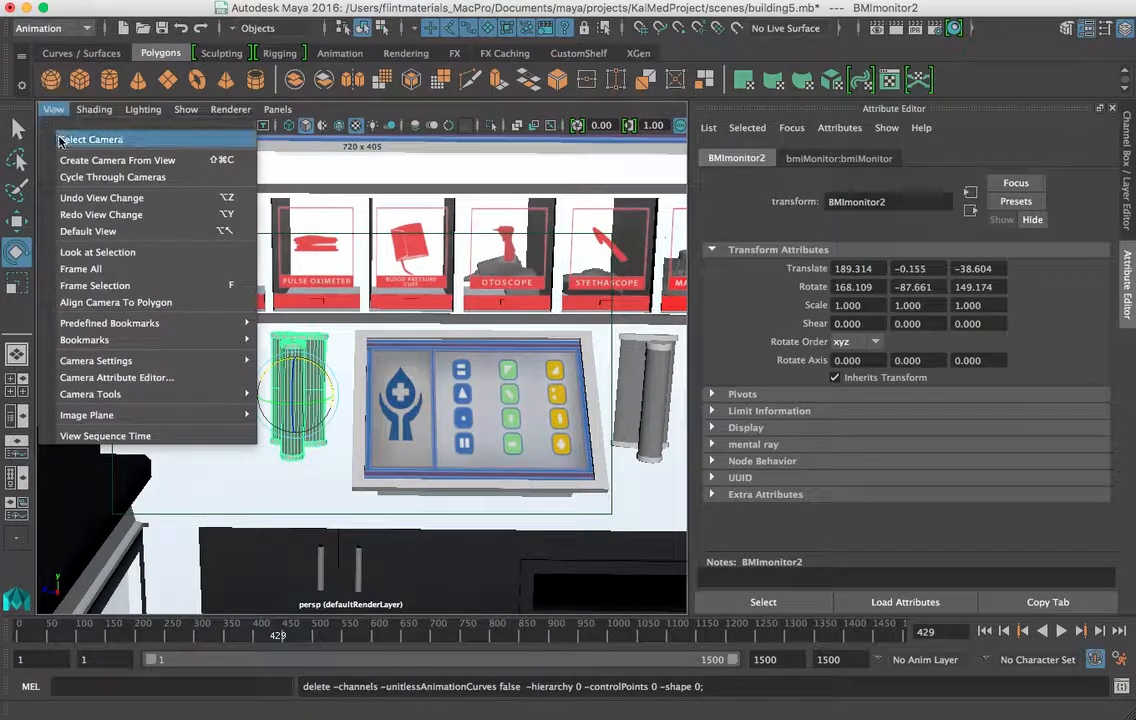
pyautogui.click(62, 140)
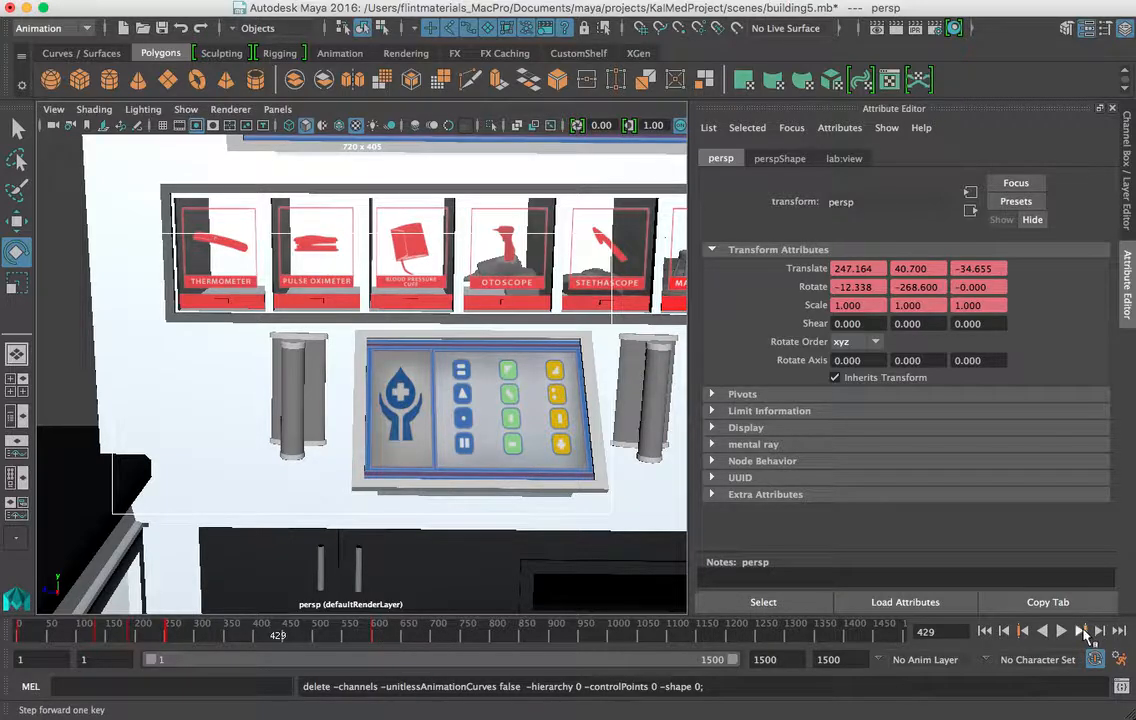
pyautogui.click(1082, 632)
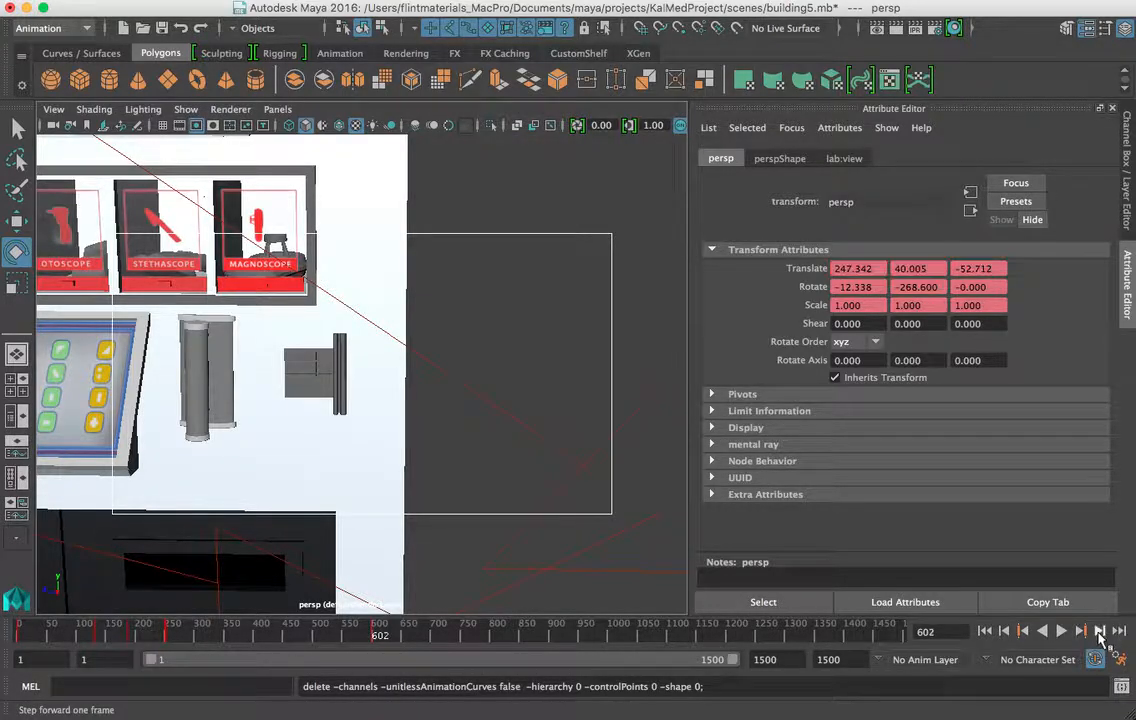
pyautogui.click(1099, 632)
# At frame 602, swing the camera round to frame the open shelves of the side bench in close-up.
pyautogui.keyDown('alt'); pyautogui.moveTo(396, 498); pyautogui.dragTo(246, 501); pyautogui.keyUp('alt')
pyautogui.keyDown('alt'); pyautogui.moveTo(449, 511); pyautogui.dragTo(180, 88, button='middle'); pyautogui.keyUp('alt')
pyautogui.keyDown('alt'); pyautogui.moveTo(586, 451); pyautogui.dragTo(340, 90, button='middle'); pyautogui.keyUp('alt')
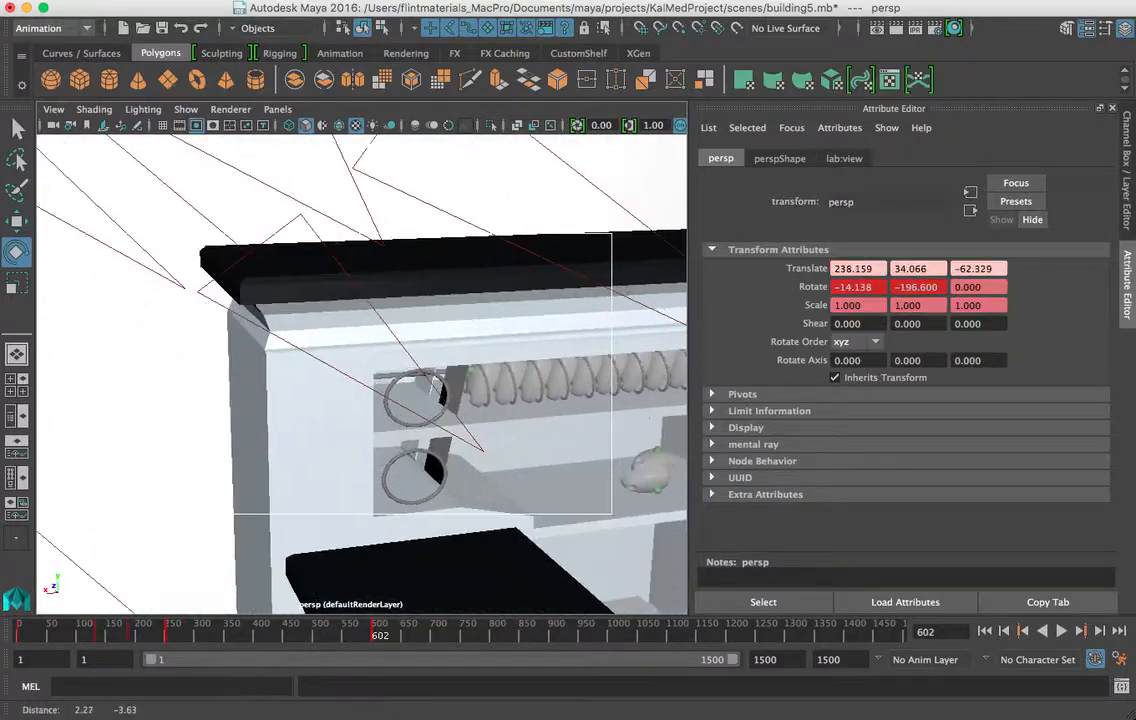
pyautogui.scroll(-10, 495, 517)
pyautogui.keyDown('alt'); pyautogui.moveTo(522, 508); pyautogui.dragTo(370, 450, button='middle'); pyautogui.keyUp('alt')
pyautogui.keyDown('alt'); pyautogui.moveTo(370, 450); pyautogui.dragTo(401, 462); pyautogui.keyUp('alt')
pyautogui.keyDown('alt'); pyautogui.moveTo(401, 462); pyautogui.dragTo(396, 488, button='right'); pyautogui.keyUp('alt')
pyautogui.keyDown('alt'); pyautogui.moveTo(396, 488); pyautogui.dragTo(405, 469); pyautogui.keyUp('alt')
pyautogui.keyDown('alt'); pyautogui.moveTo(405, 469); pyautogui.dragTo(416, 426, button='middle'); pyautogui.keyUp('alt')
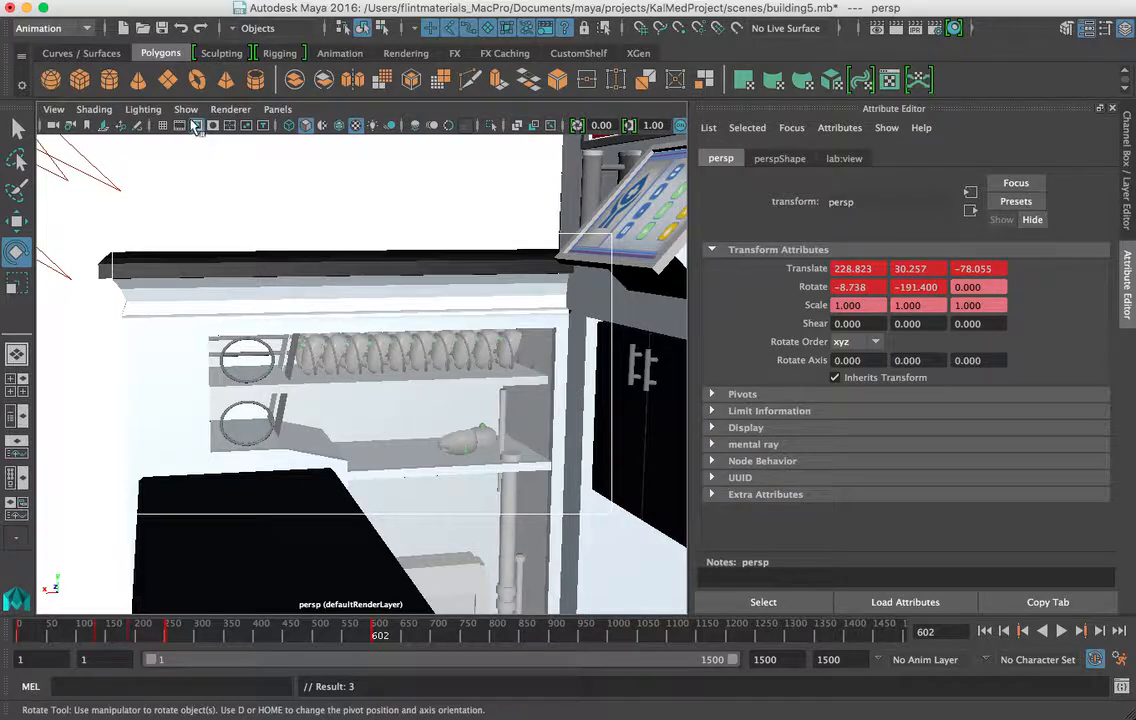
# Compare the framing of the shelf close-up with the resolution gate switched off and on again.
pyautogui.click(53, 109)
pyautogui.click(62, 133)
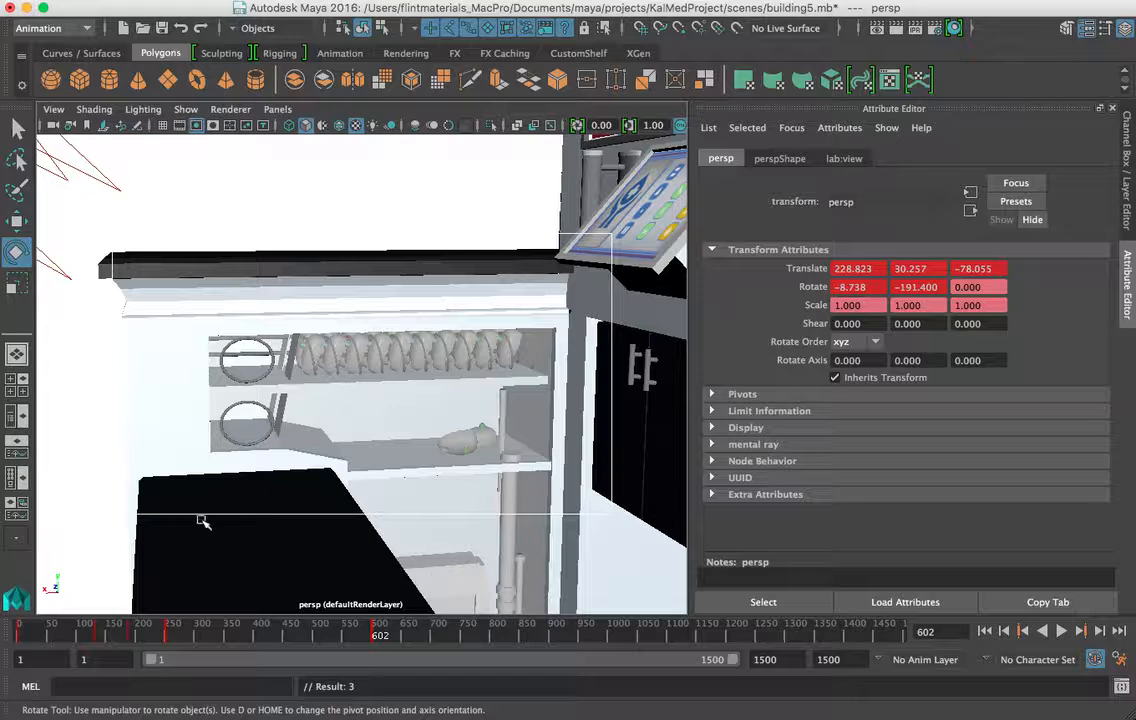
pyautogui.click(198, 126)
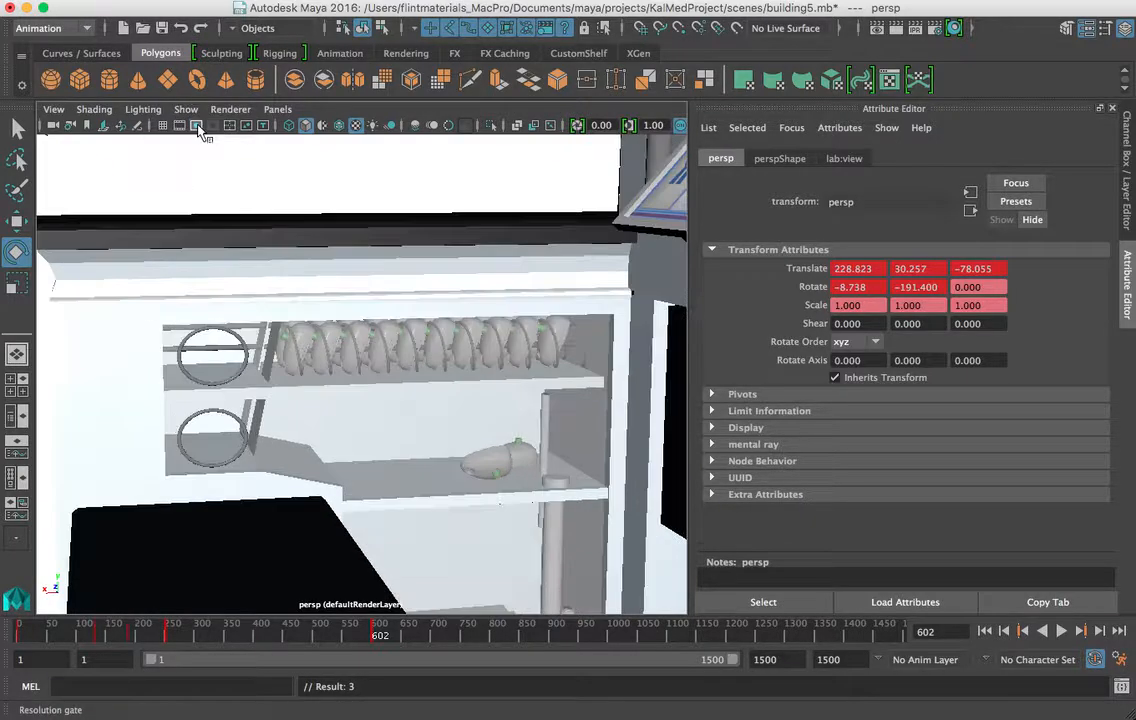
pyautogui.click(198, 126)
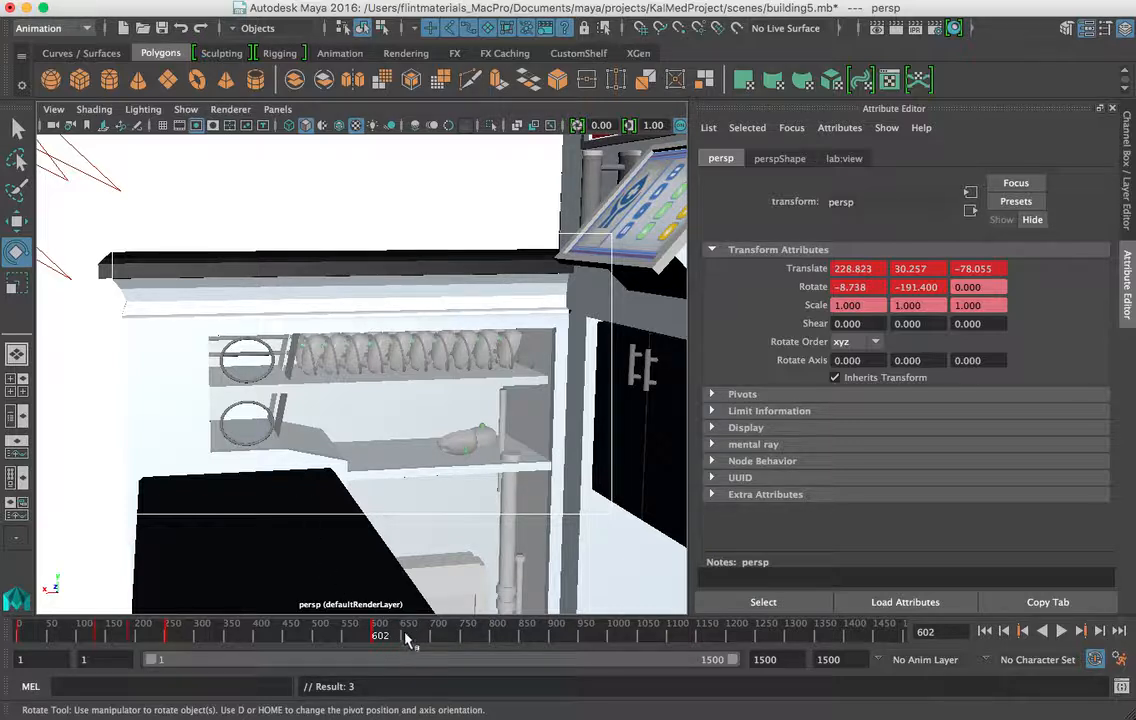
# At frame 798, pull the camera far back and orbit it to show the whole kiosk, and set a keyframe.
pyautogui.moveTo(385, 636); pyautogui.dragTo(489, 640)
pyautogui.scroll(-3, 471, 474)
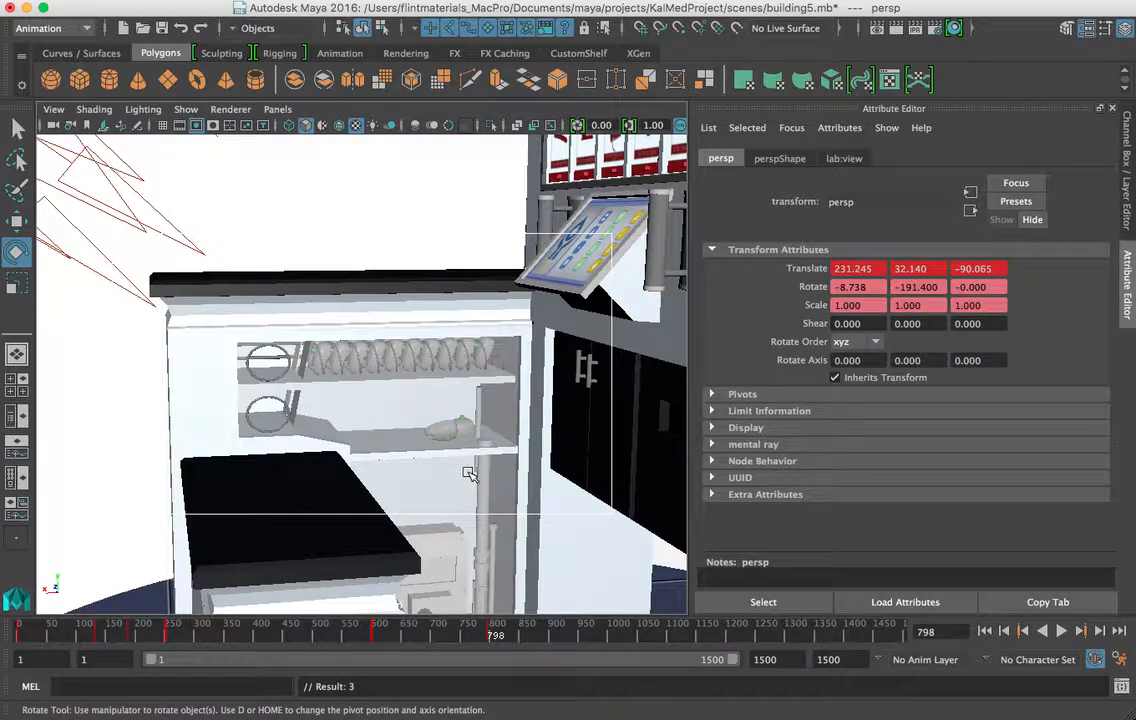
pyautogui.scroll(-10, 471, 474)
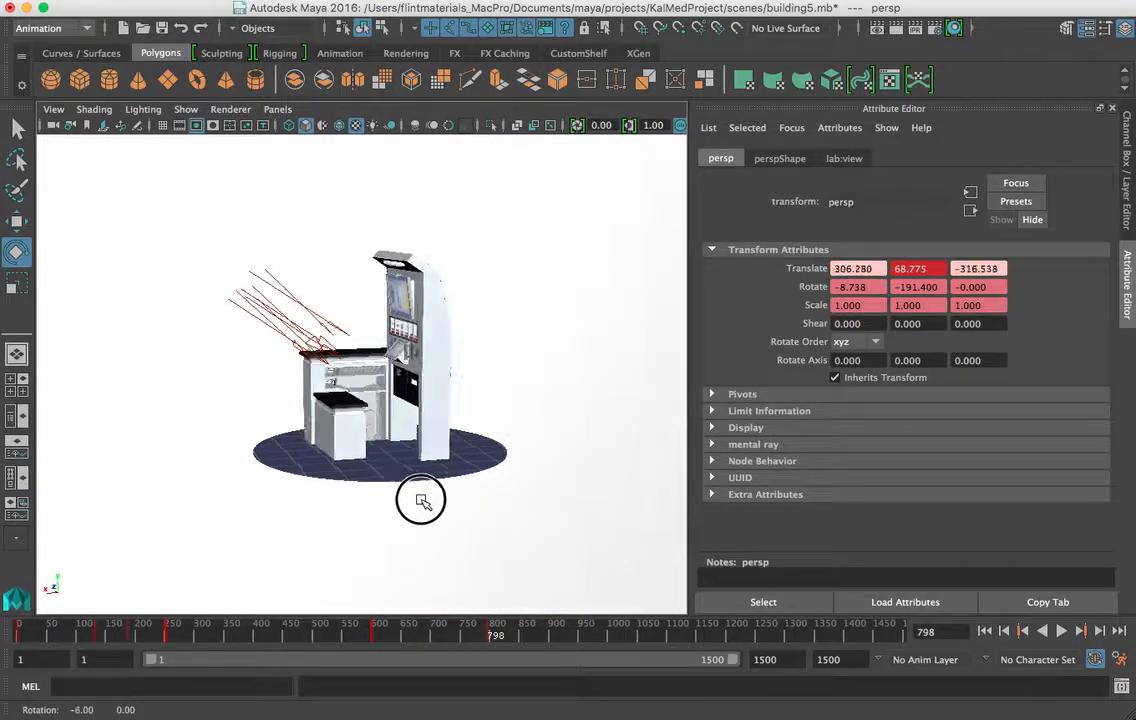
pyautogui.keyDown('alt'); pyautogui.moveTo(421, 500); pyautogui.dragTo(498, 497); pyautogui.keyUp('alt')
pyautogui.keyDown('alt'); pyautogui.moveTo(413, 446); pyautogui.dragTo(454, 463, button='middle'); pyautogui.keyUp('alt')
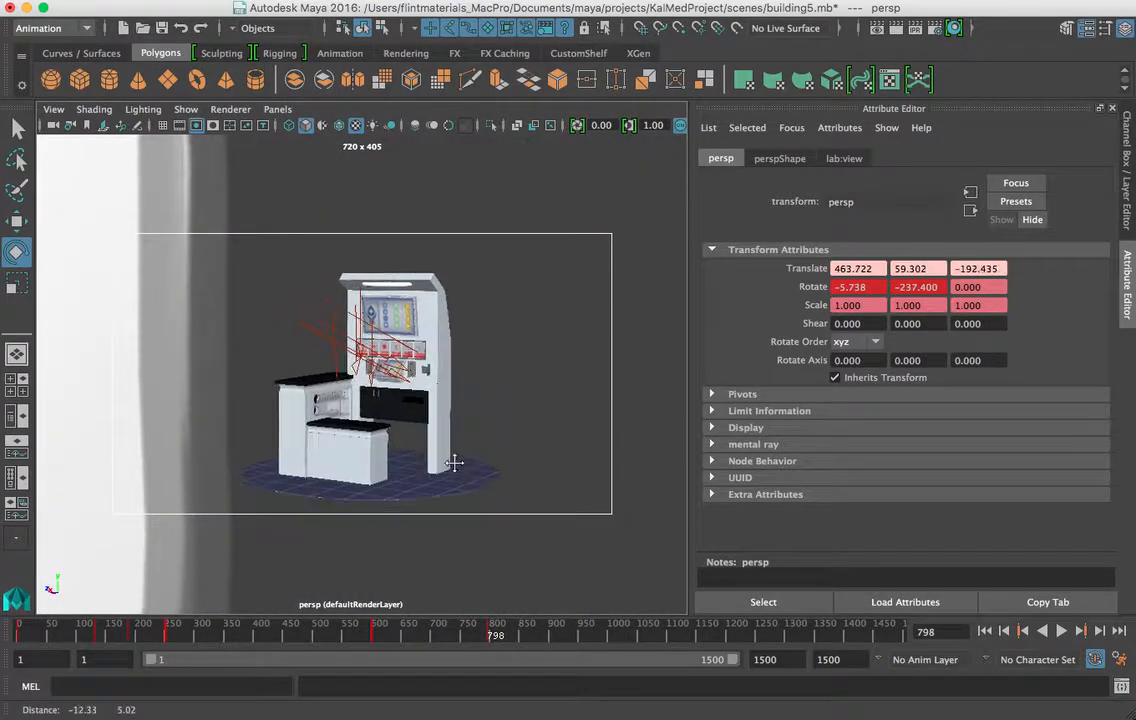
pyautogui.press('s')
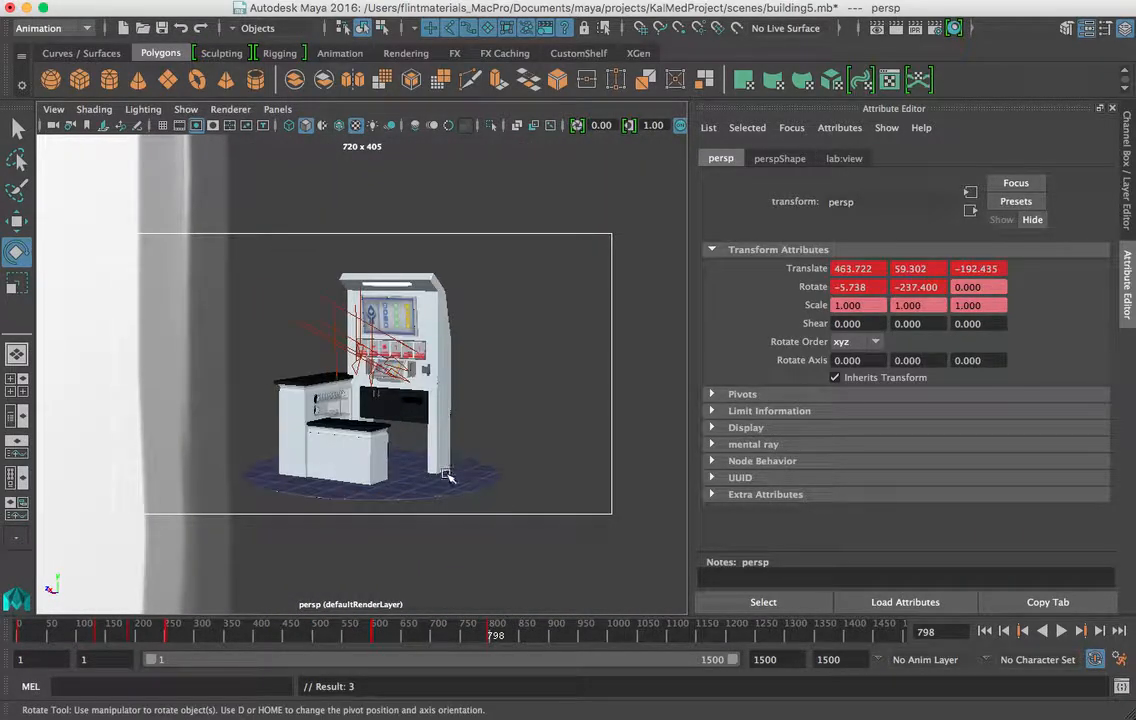
# Refine the frame 798 view by raising the camera slightly and bringing it a little closer to the kiosk.
pyautogui.keyDown('alt'); pyautogui.moveTo(447, 475); pyautogui.dragTo(446, 481); pyautogui.keyUp('alt')
pyautogui.keyDown('alt'); pyautogui.moveTo(446, 481); pyautogui.dragTo(471, 486, button='right'); pyautogui.keyUp('alt')
pyautogui.keyDown('alt'); pyautogui.moveTo(469, 482); pyautogui.dragTo(465, 474, button='middle'); pyautogui.keyUp('alt')
pyautogui.keyDown('alt'); pyautogui.moveTo(490, 481); pyautogui.dragTo(473, 486, button='right'); pyautogui.keyUp('alt')
pyautogui.keyDown('alt'); pyautogui.moveTo(477, 484); pyautogui.dragTo(458, 483, button='middle'); pyautogui.keyUp('alt')
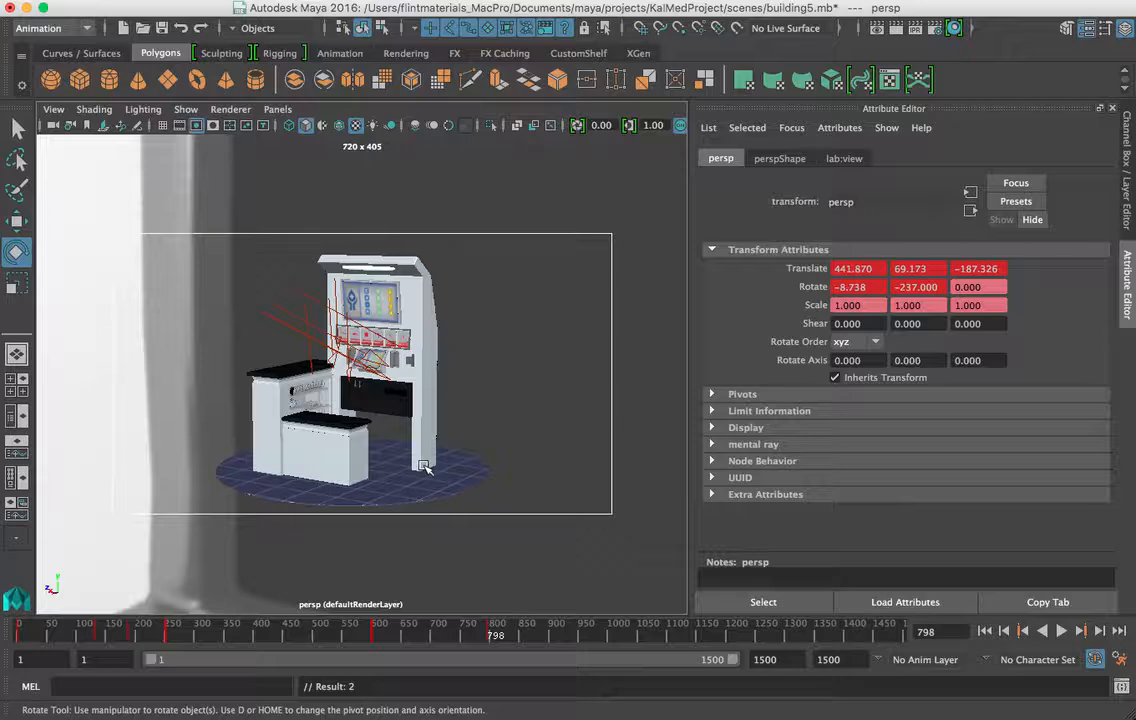
# Reframe the camera at frames 700 and 737 as in-between positions from the shelf close-up to the full view.
pyautogui.moveTo(370, 632); pyautogui.dragTo(453, 712)
pyautogui.keyDown('alt'); pyautogui.moveTo(385, 382); pyautogui.dragTo(201, 354, button='middle'); pyautogui.keyUp('alt')
pyautogui.keyDown('alt'); pyautogui.moveTo(519, 422); pyautogui.dragTo(590, 431); pyautogui.keyUp('alt')
pyautogui.keyDown('alt'); pyautogui.moveTo(590, 431); pyautogui.dragTo(1108, 462, button='middle'); pyautogui.keyUp('alt')
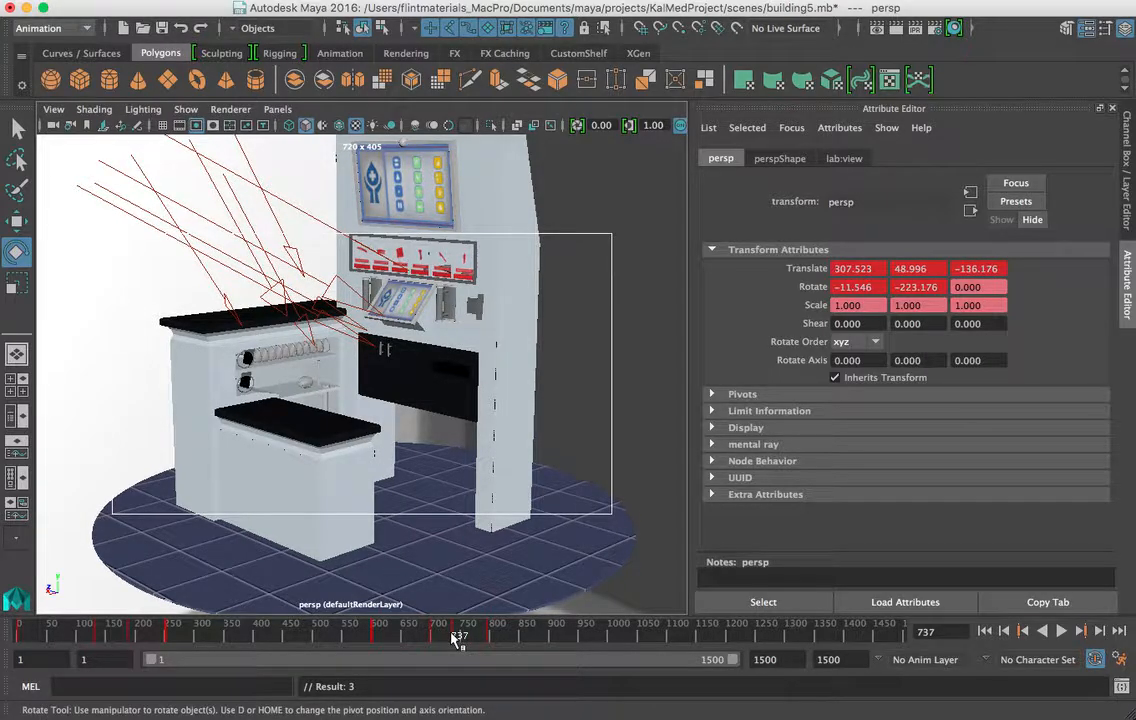
pyautogui.moveTo(455, 638); pyautogui.dragTo(512, 650)
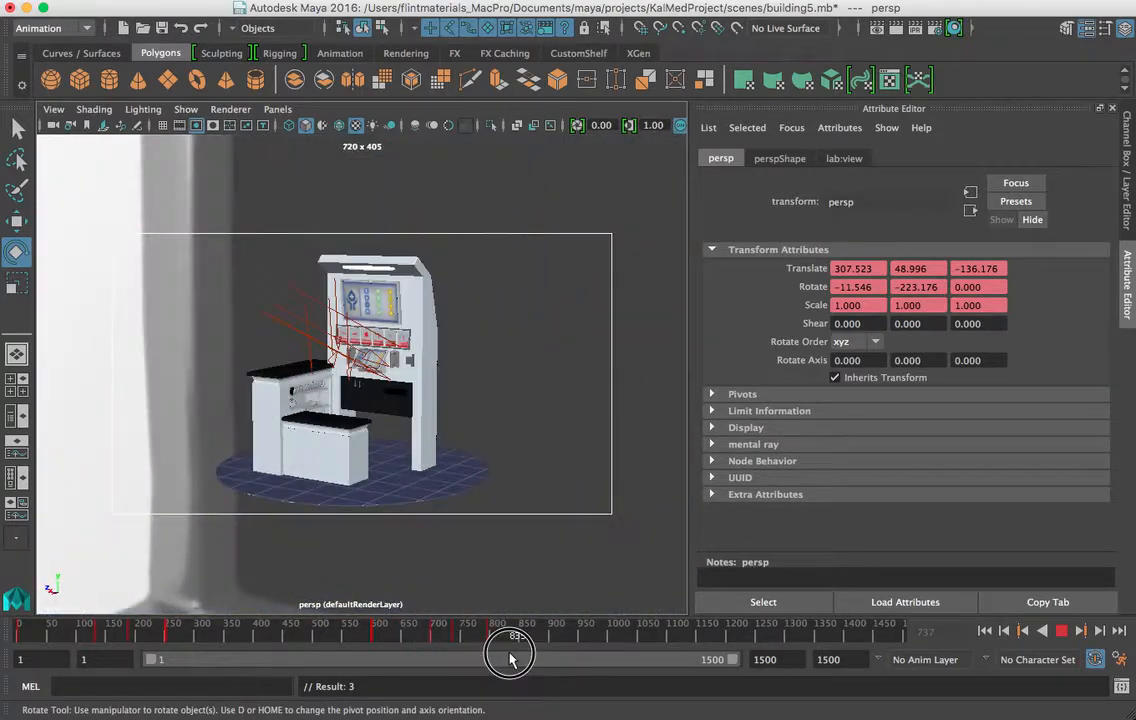
# Show the Graph Editor alongside the persp view and examine the camera's animation curves, especially between frames 600 and 800.
pyautogui.click(24, 517)
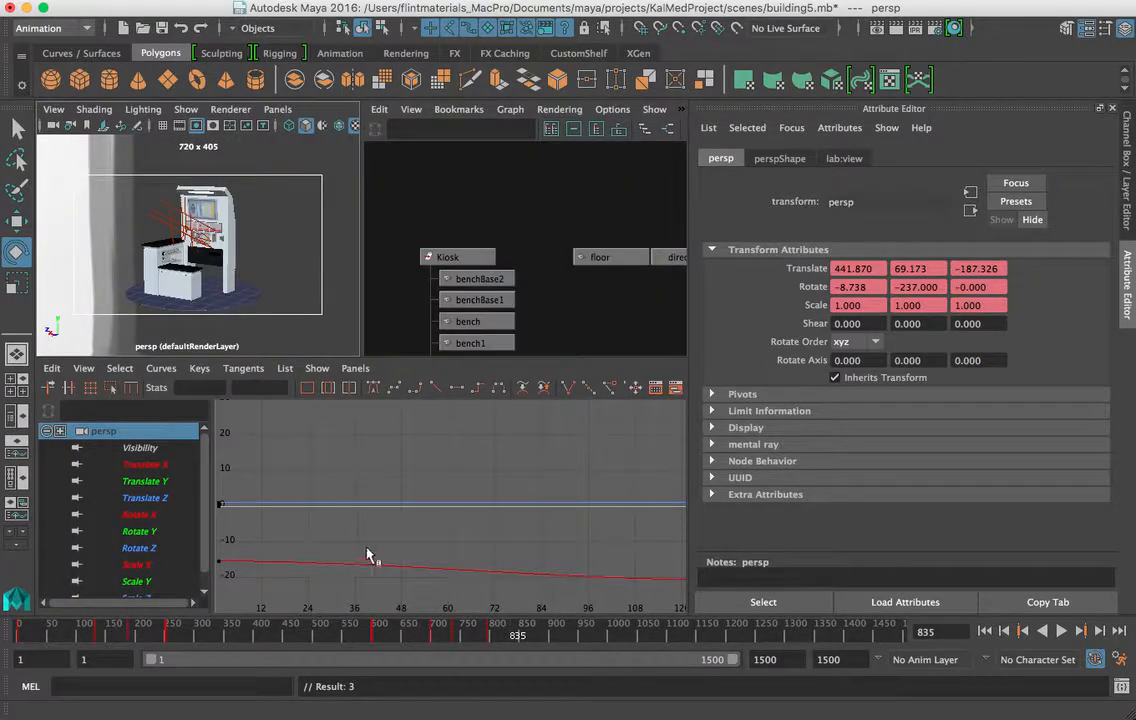
pyautogui.press('f')
pyautogui.keyDown('alt'); pyautogui.moveTo(553, 548); pyautogui.dragTo(423, 428, button='middle'); pyautogui.keyUp('alt')
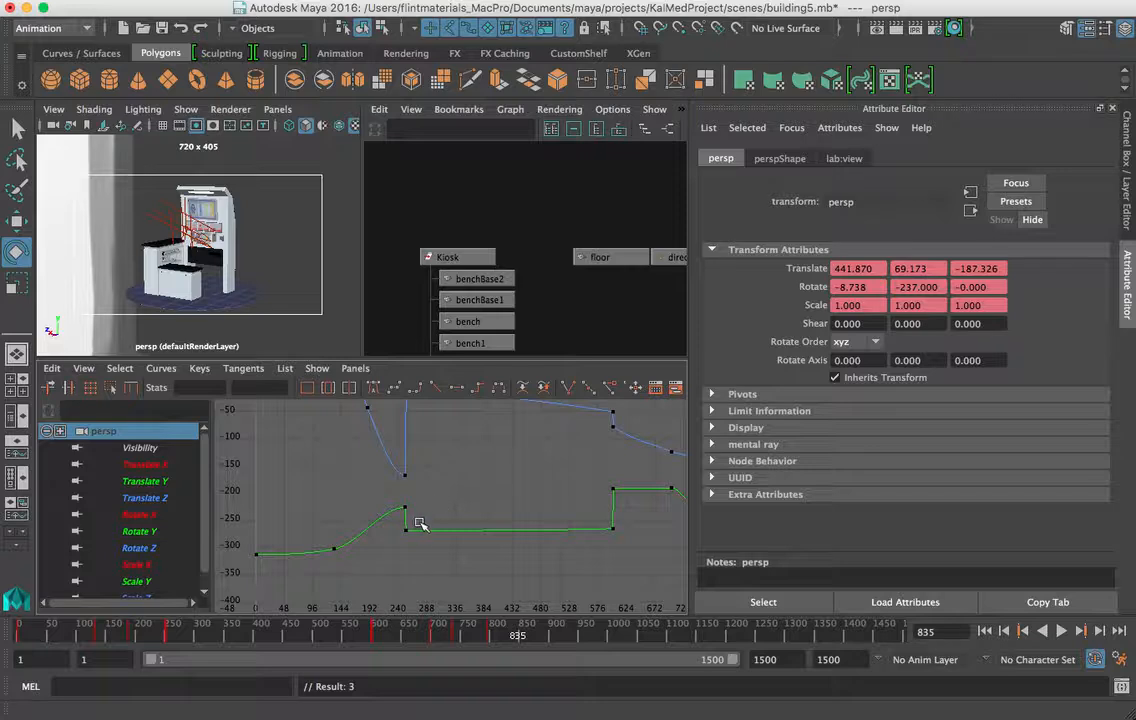
pyautogui.keyDown('alt'); pyautogui.moveTo(441, 476); pyautogui.dragTo(437, 548, button='middle'); pyautogui.keyUp('alt')
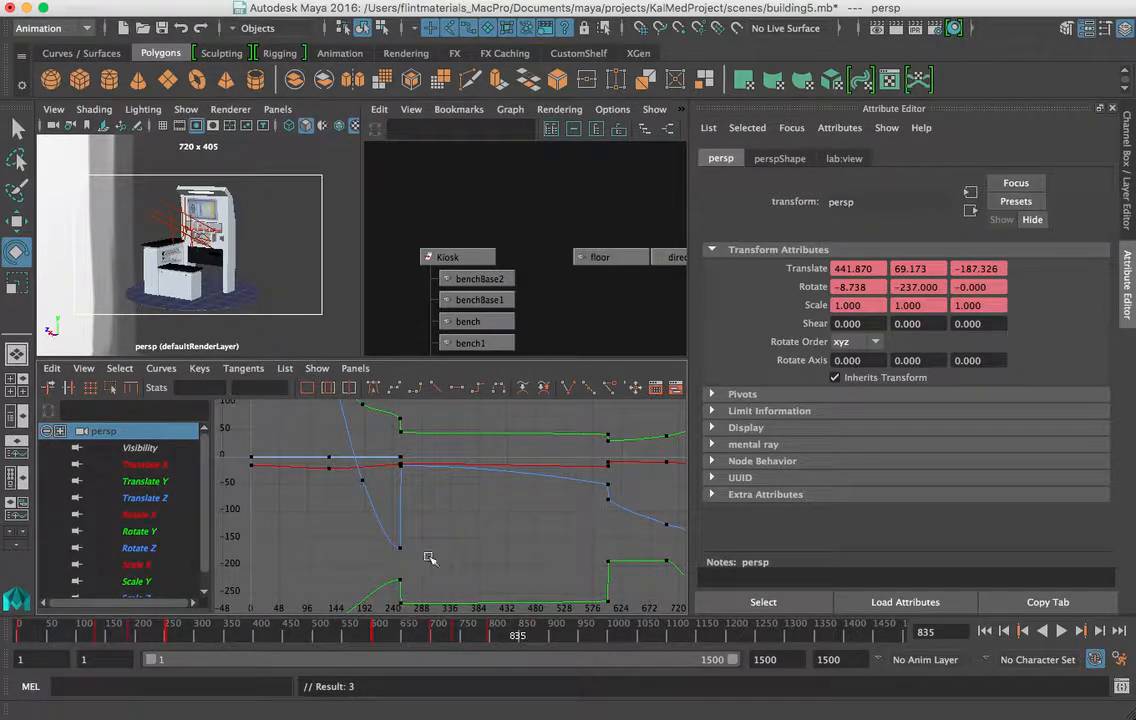
pyautogui.keyDown('alt'); pyautogui.moveTo(429, 558); pyautogui.dragTo(446, 468, button='middle'); pyautogui.keyUp('alt')
pyautogui.keyDown('alt'); pyautogui.moveTo(531, 490); pyautogui.dragTo(420, 580, button='middle'); pyautogui.keyUp('alt')
pyautogui.keyDown('alt'); pyautogui.moveTo(570, 464); pyautogui.dragTo(499, 477); pyautogui.keyUp('alt')
pyautogui.scroll(5, 525, 477)
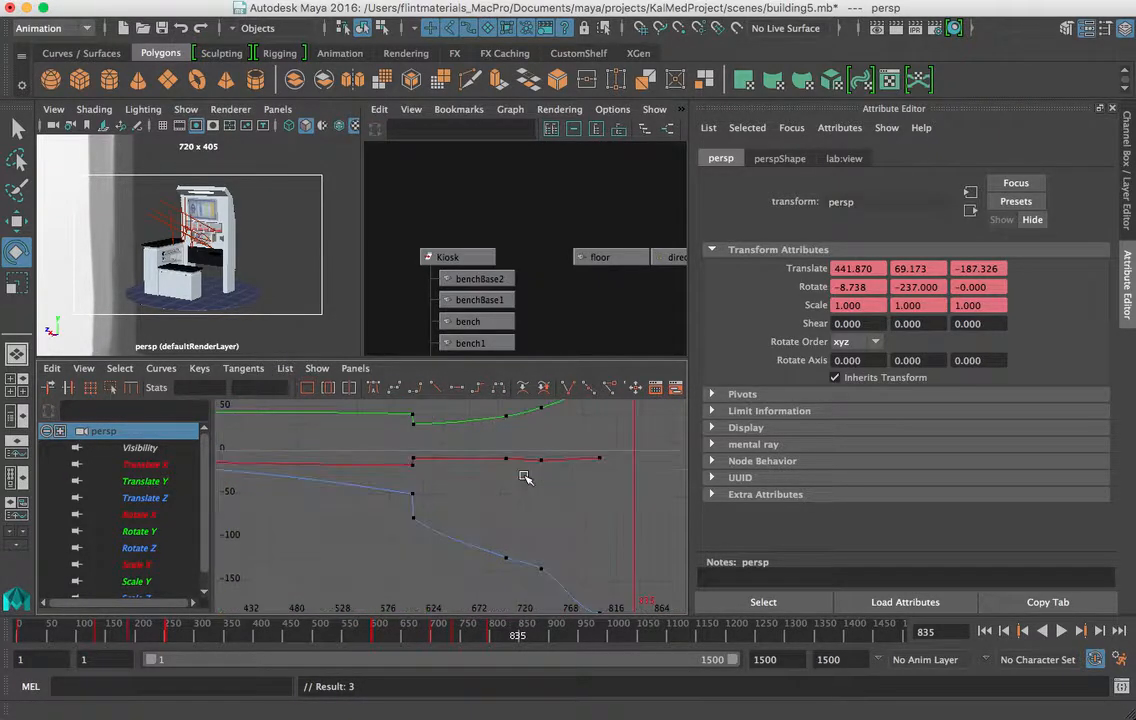
pyautogui.keyDown('alt'); pyautogui.moveTo(565, 464); pyautogui.dragTo(466, 546, button='middle'); pyautogui.keyUp('alt')
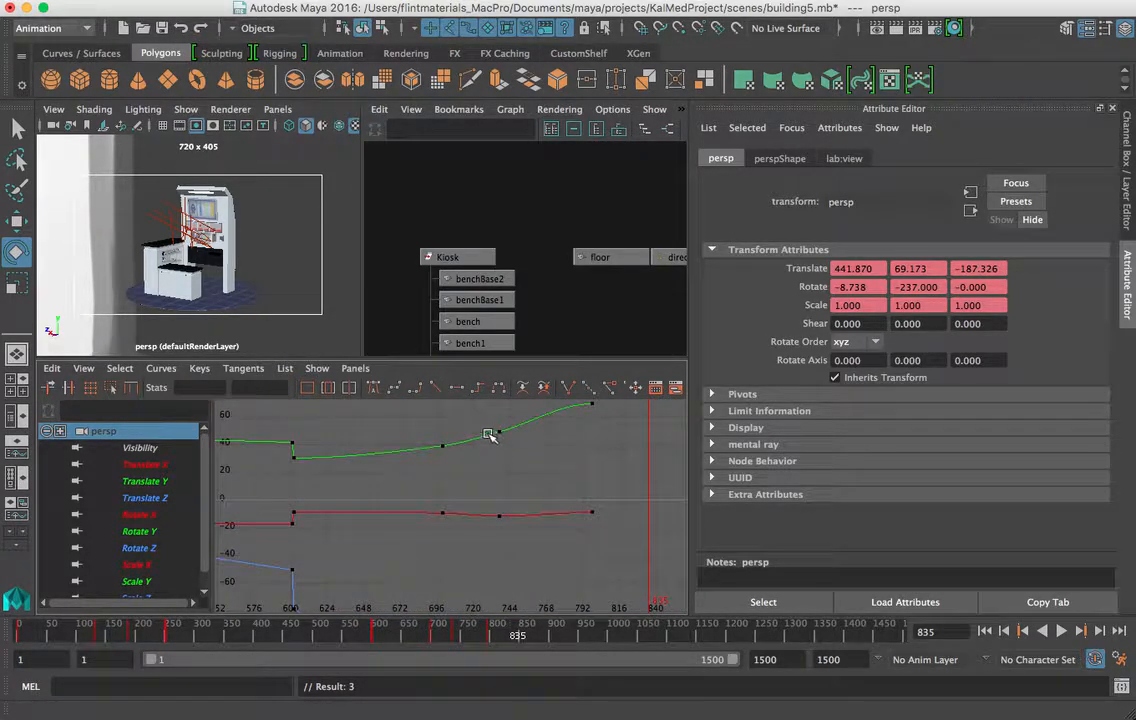
# Try removing the Translate Y key at frame 700 from the camera's curve.
pyautogui.moveTo(512, 421); pyautogui.dragTo(491, 455)
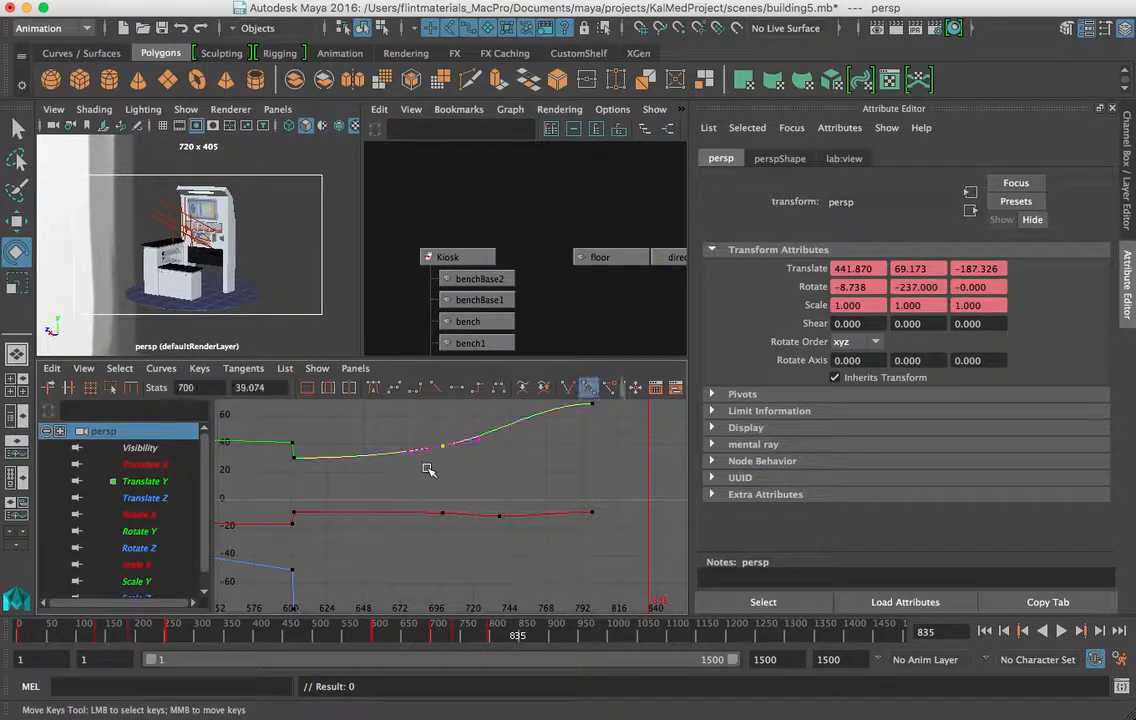
pyautogui.press('Delete')
pyautogui.hotkey('ctrl', 'z')
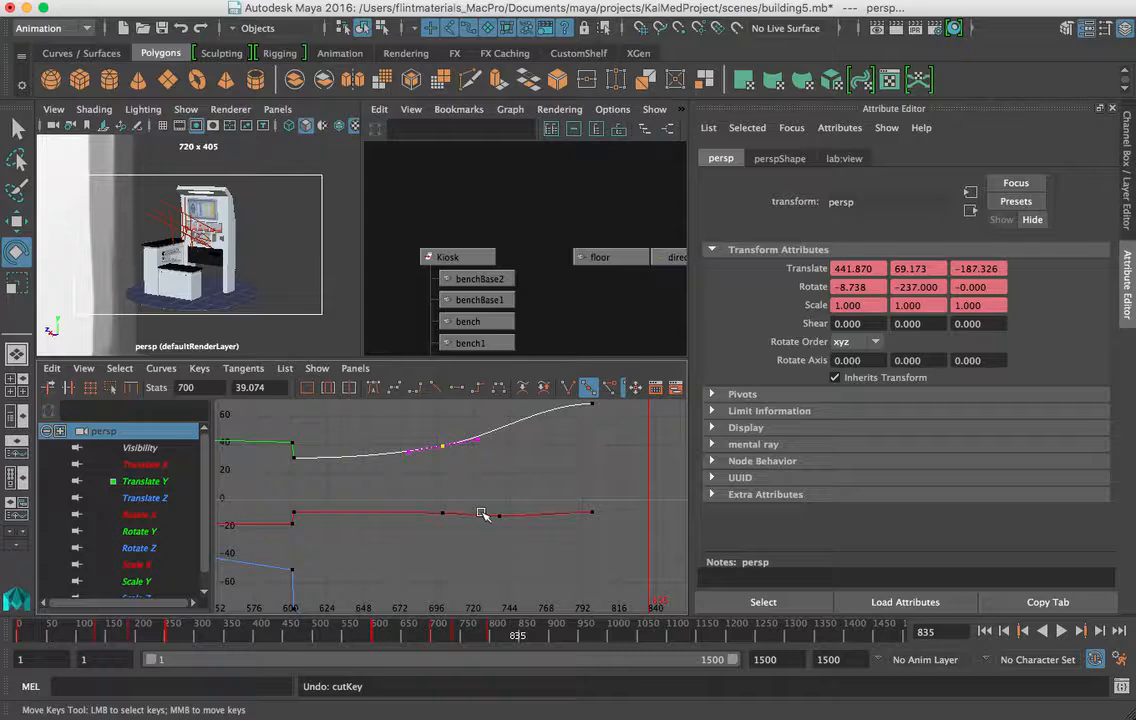
# Move the camera's Translate Z key at frame 700 to frame 682 with a value of -106.124.
pyautogui.scroll(-5, 480, 513)
pyautogui.keyDown('alt'); pyautogui.moveTo(480, 562); pyautogui.dragTo(492, 513, button='middle'); pyautogui.keyUp('alt')
pyautogui.scroll(8, 481, 508)
pyautogui.scroll(-4, 480, 508)
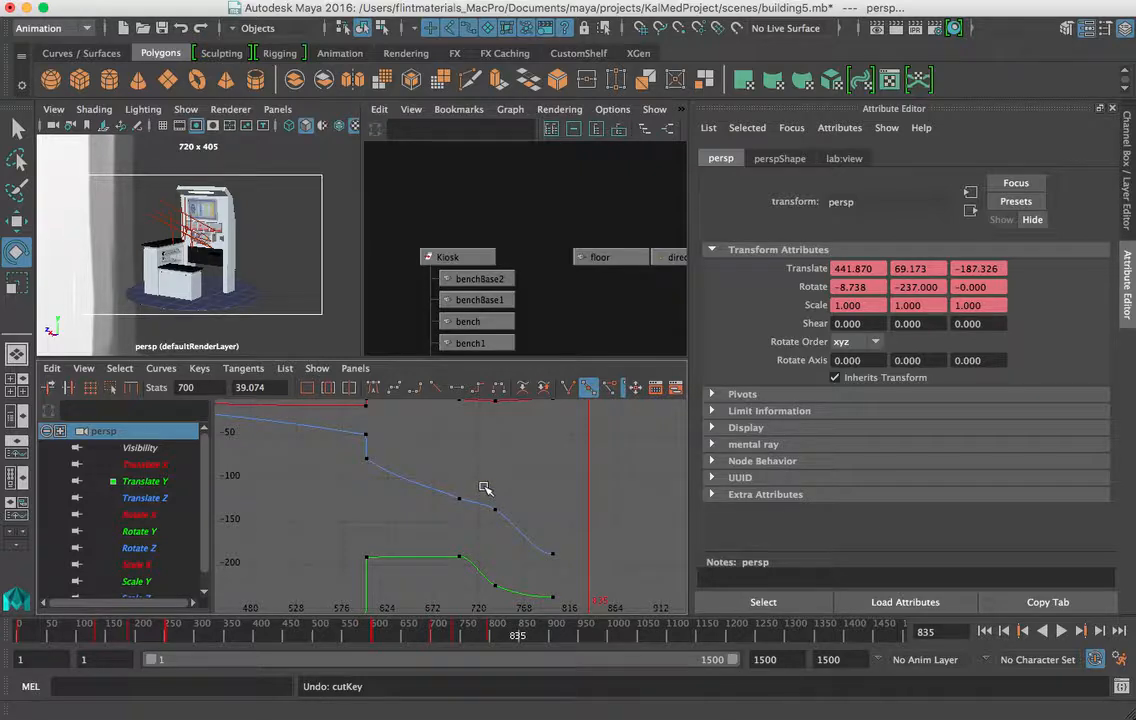
pyautogui.click(456, 497)
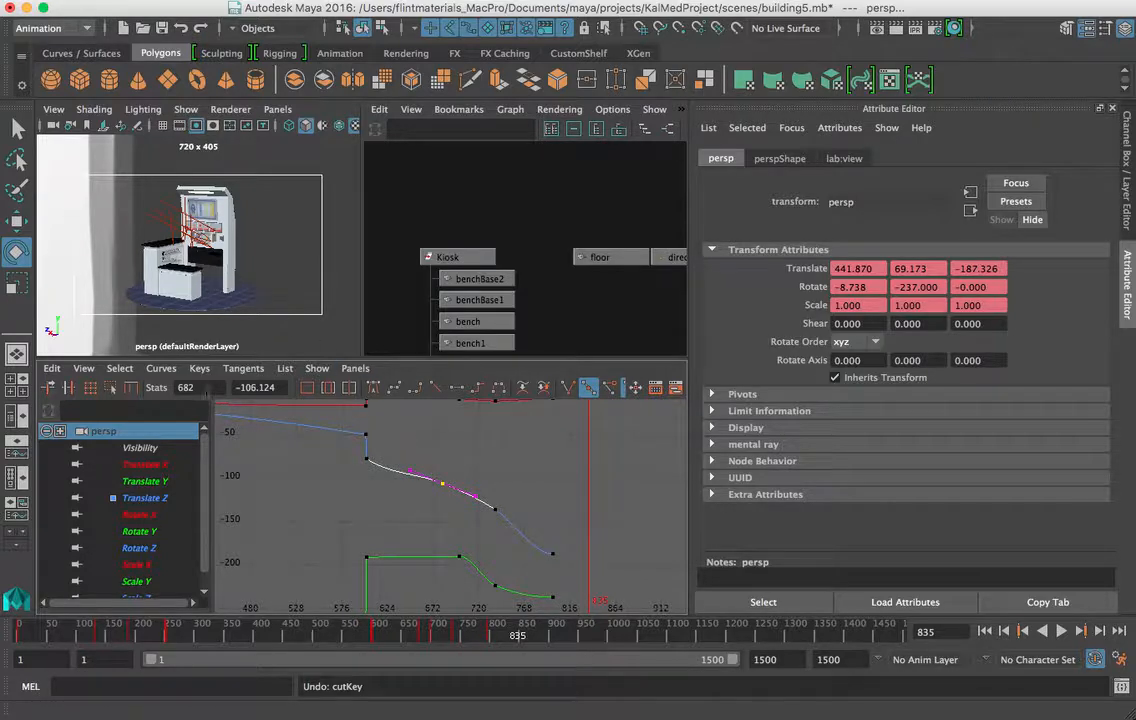
pyautogui.moveTo(22, 638); pyautogui.dragTo(506, 706)
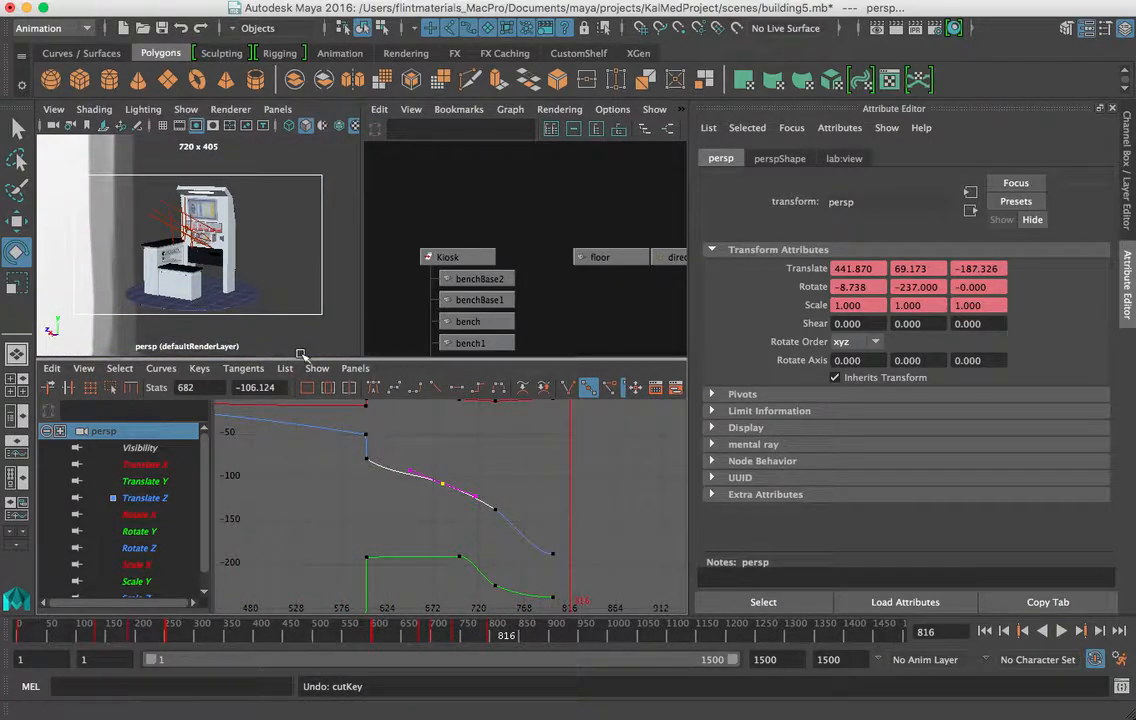
# Enlarge the persp view to fill the workspace and test-render the full kiosk shot at frame 796.
pyautogui.scroll(1, 255, 296)
pyautogui.press('space')
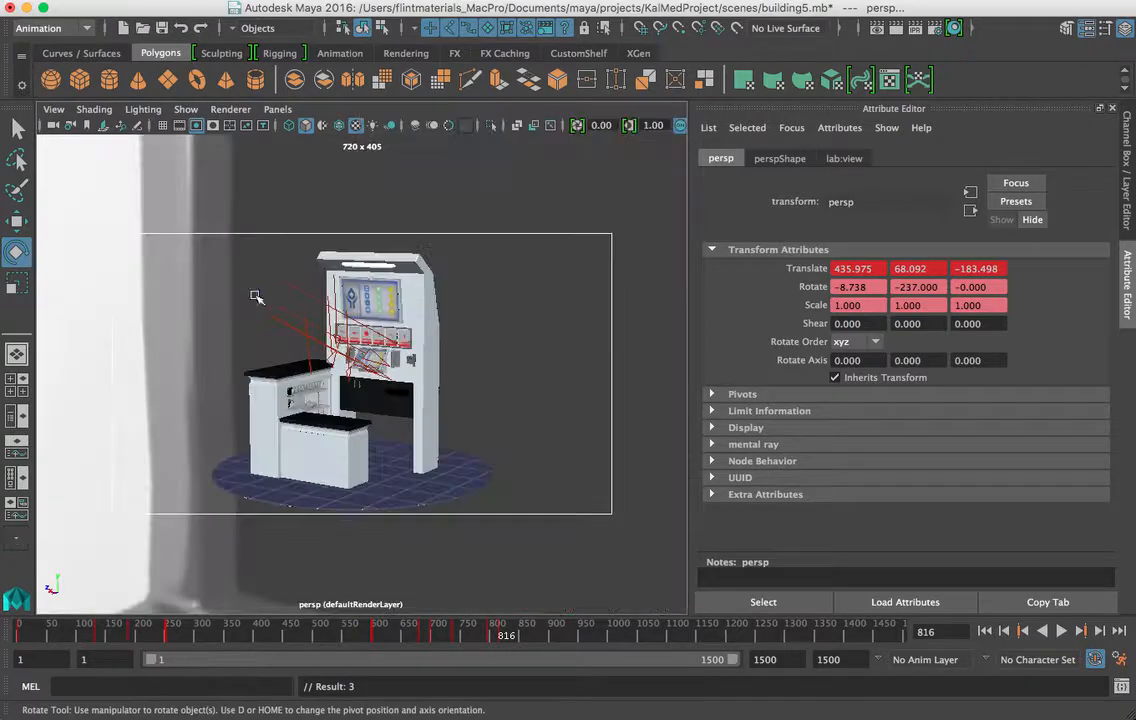
pyautogui.click(896, 29)
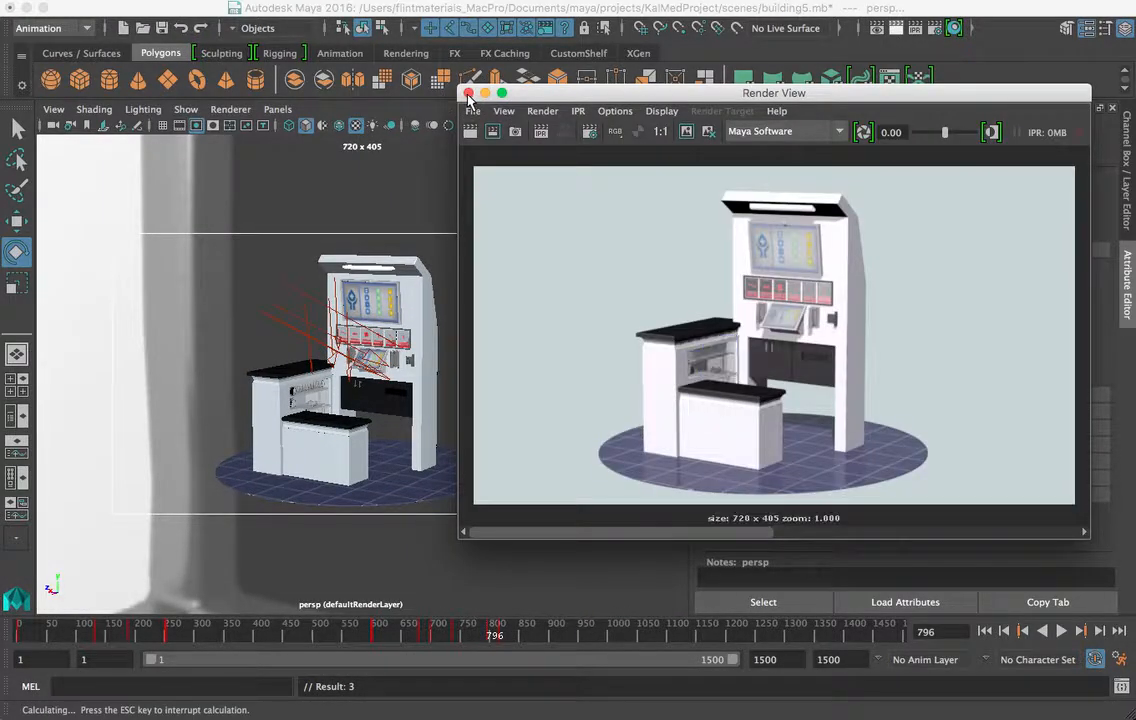
pyautogui.click(468, 94)
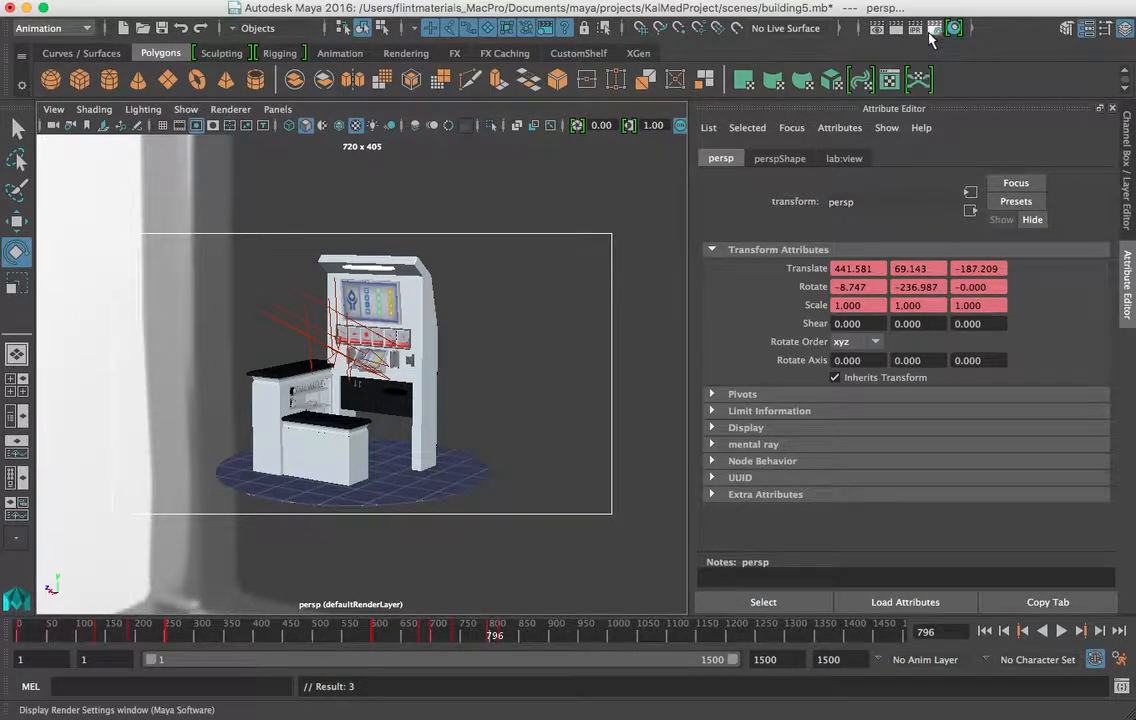
# Check the output path and file names in the common render settings, and close the settings.
pyautogui.click(932, 30)
pyautogui.moveTo(920, 185); pyautogui.dragTo(589, 100)
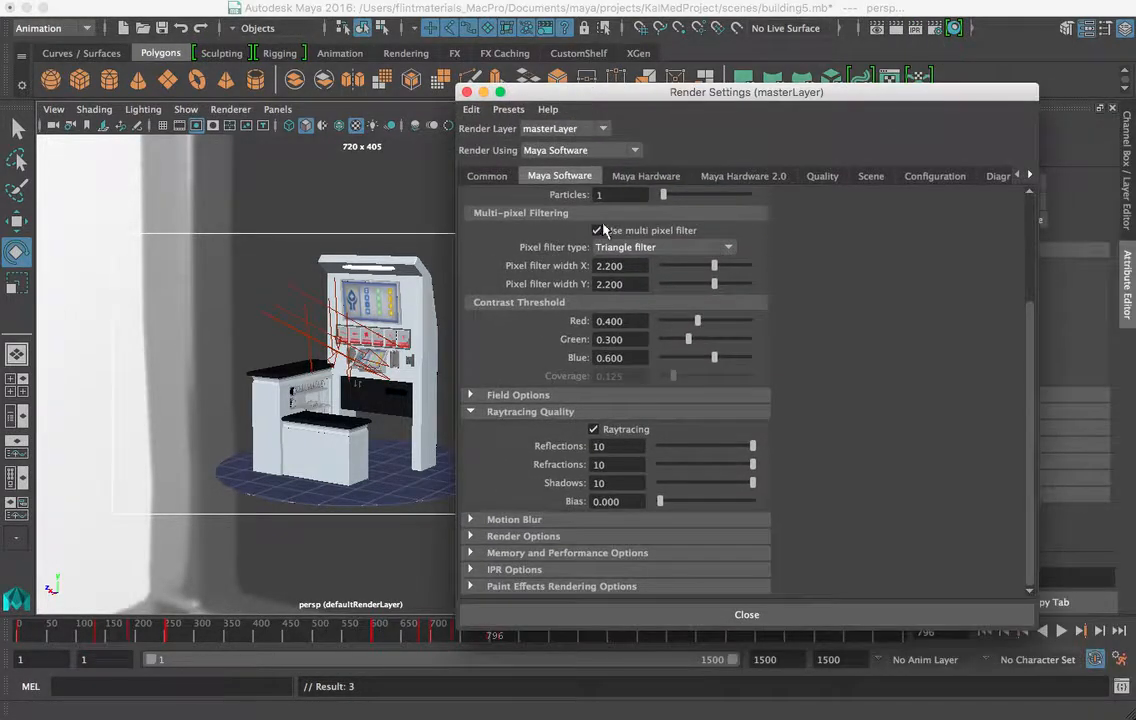
pyautogui.click(488, 177)
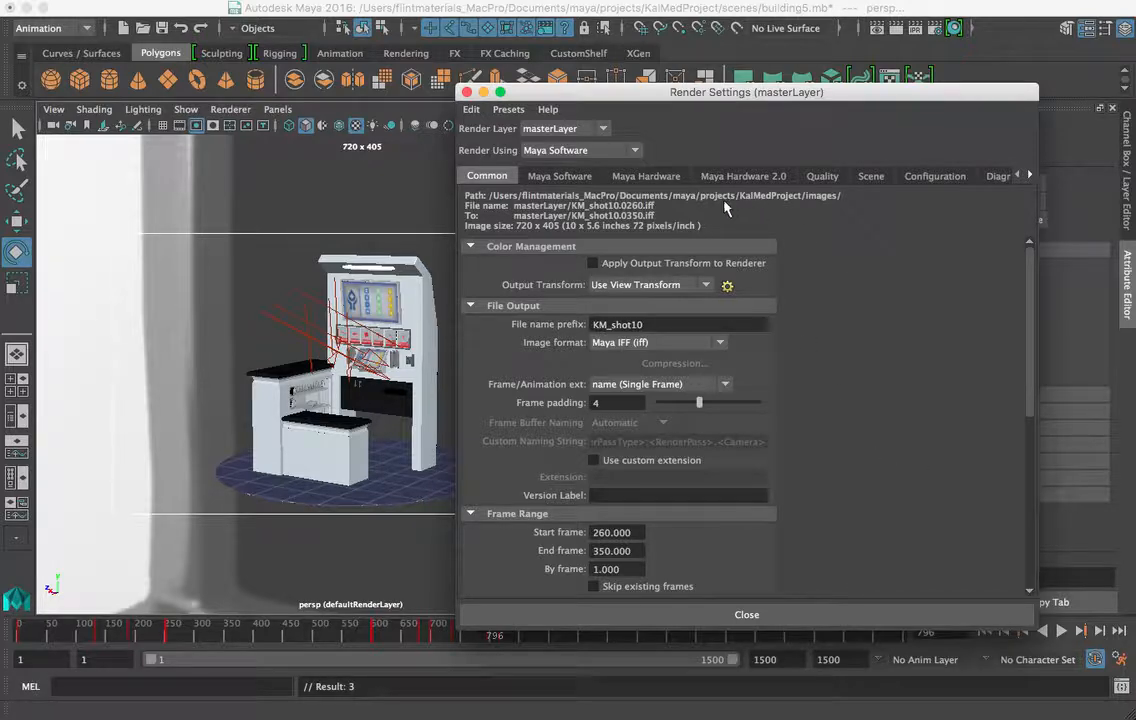
pyautogui.click(750, 612)
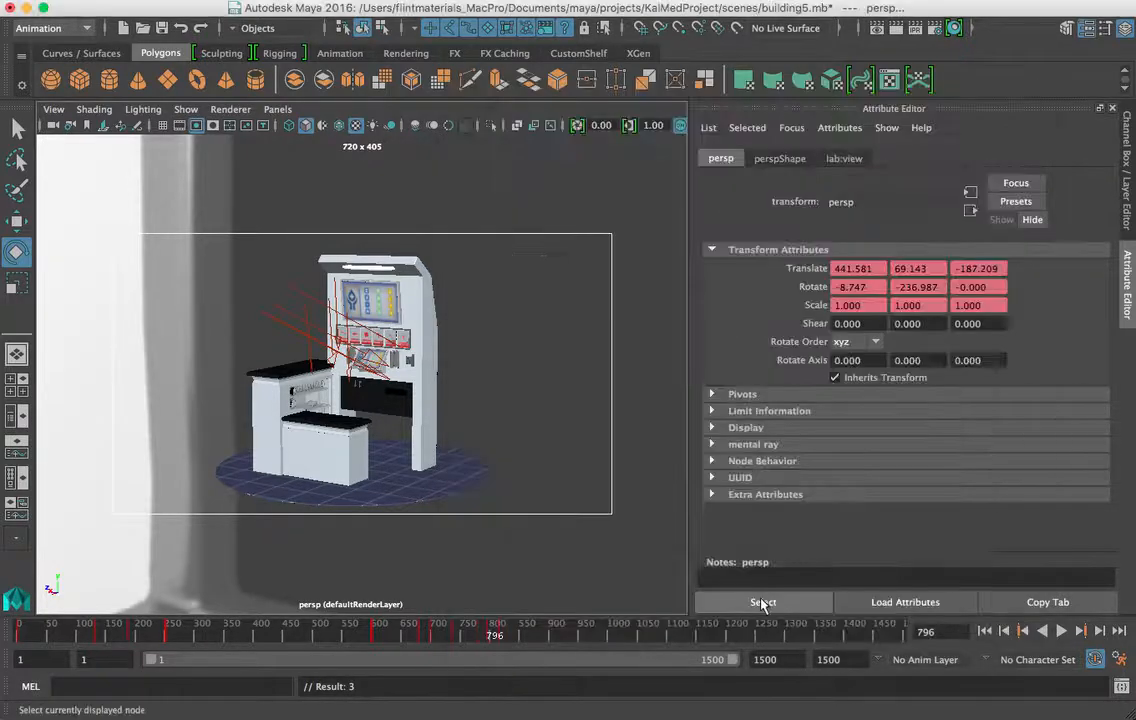
# Set the current project to the default folder in maya/projects.
pyautogui.click(110, 2)
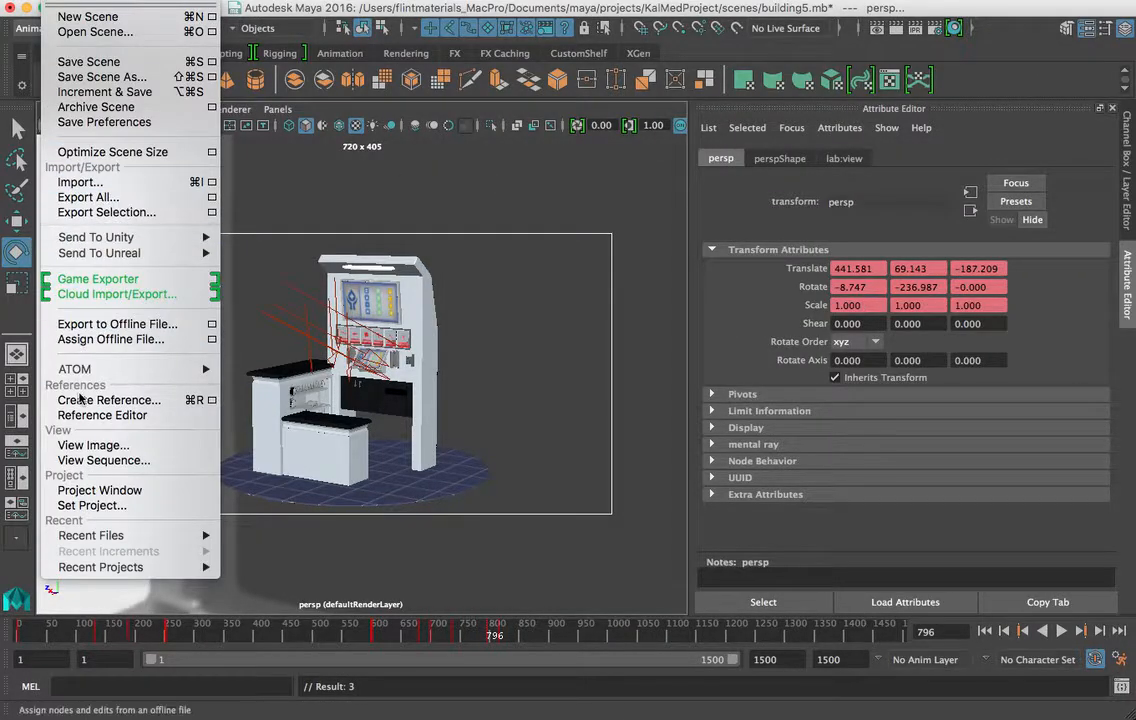
pyautogui.click(90, 507)
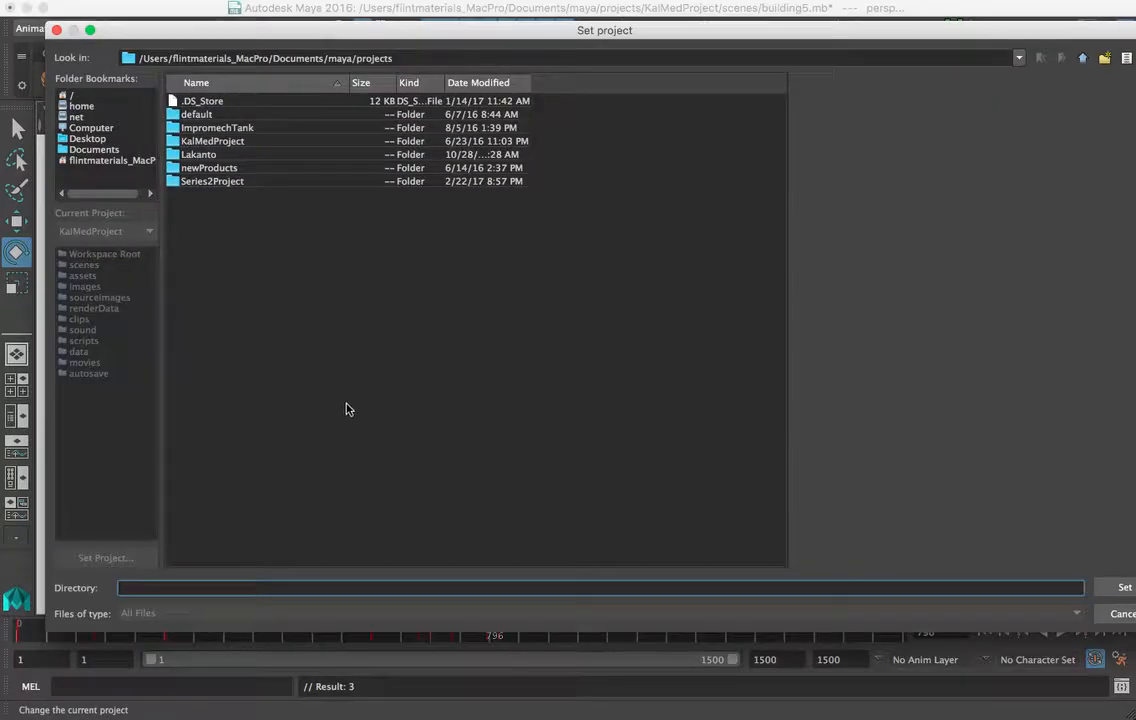
pyautogui.click(184, 112)
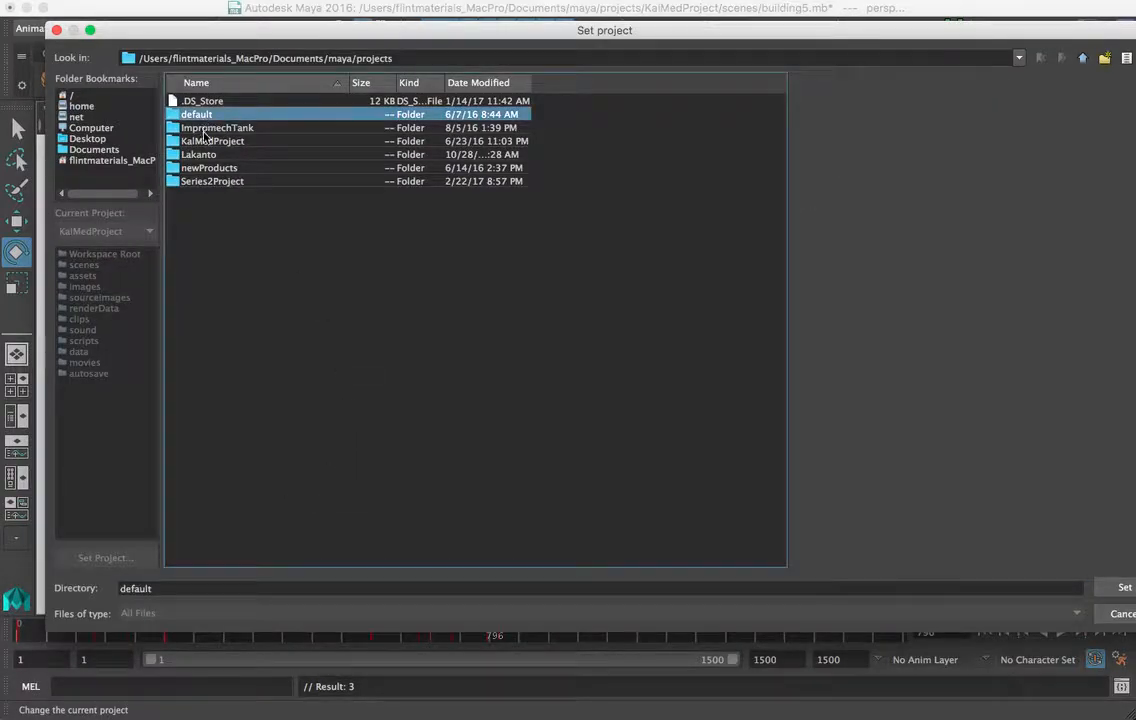
pyautogui.click(186, 127)
pyautogui.click(204, 115)
pyautogui.click(1118, 588)
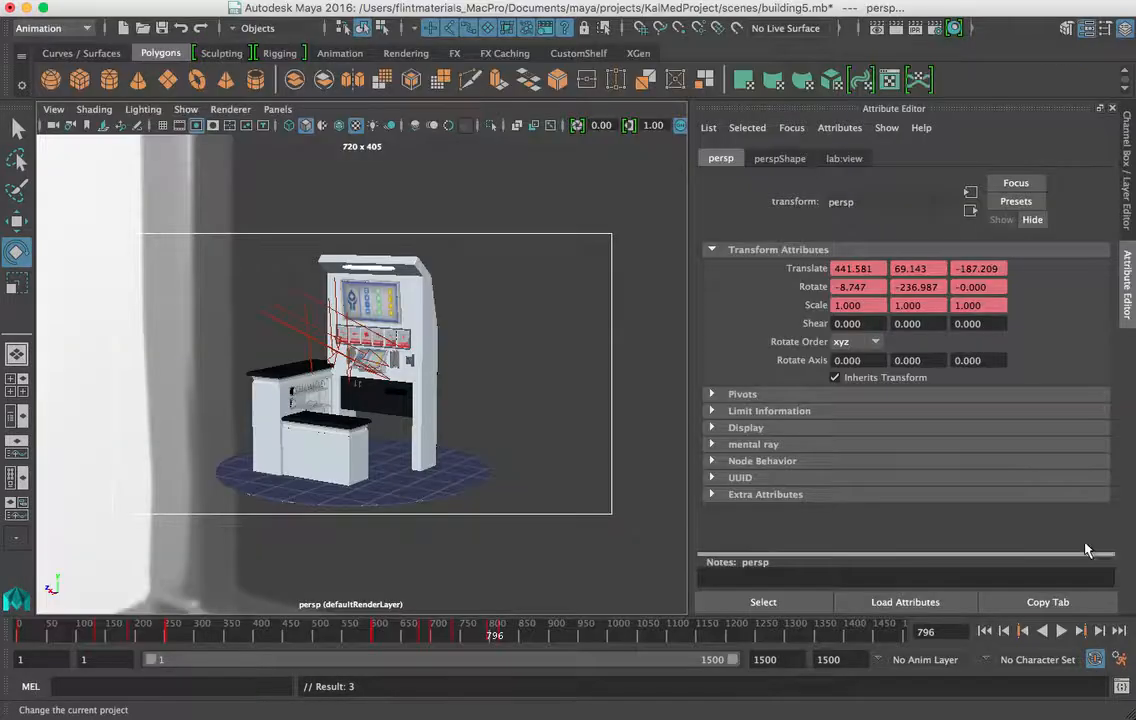
# Reopen the render settings and set the output file name prefix to finalAnimation.
pyautogui.click(913, 38)
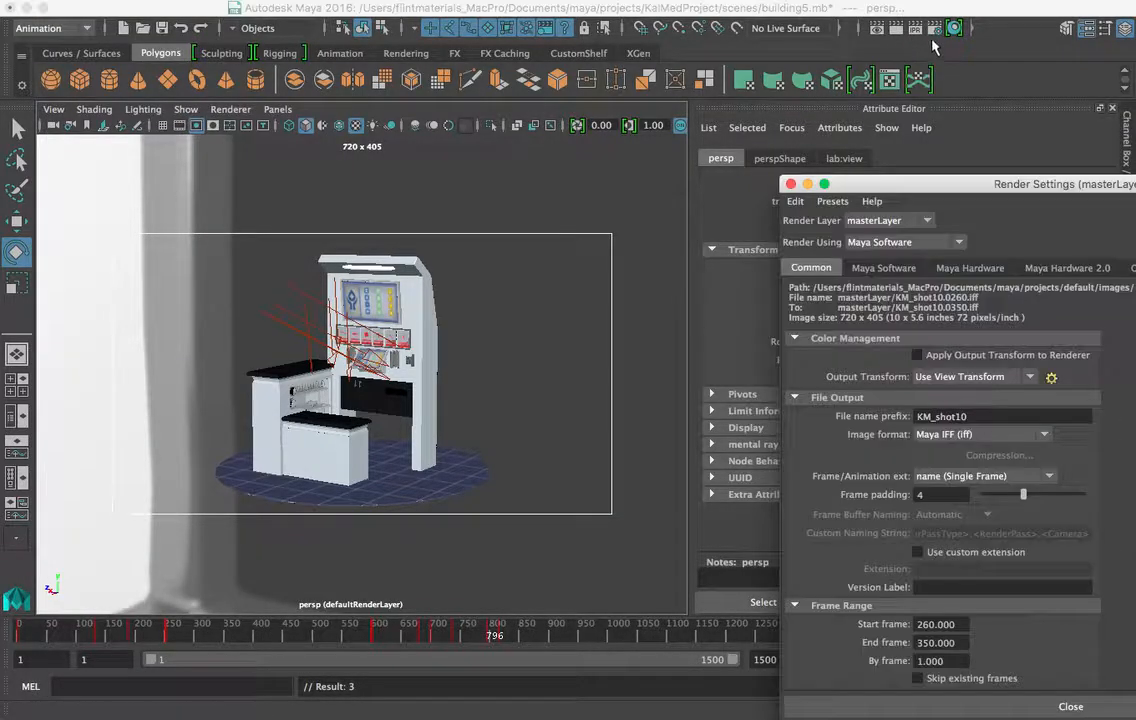
pyautogui.moveTo(887, 180); pyautogui.dragTo(534, 150)
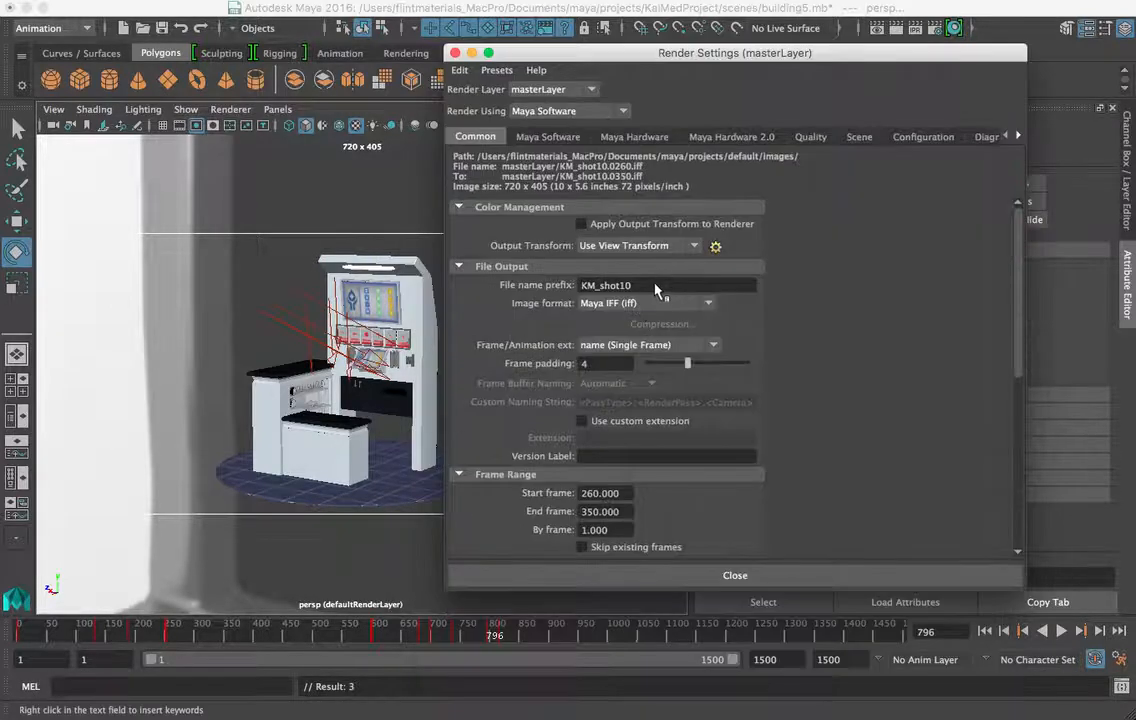
pyautogui.moveTo(654, 285); pyautogui.dragTo(546, 286)
pyautogui.write('finalAnimation')
# Set the render's image format to PNG (png) and its frame/animation extension to name.#.ext.
pyautogui.click(615, 303)
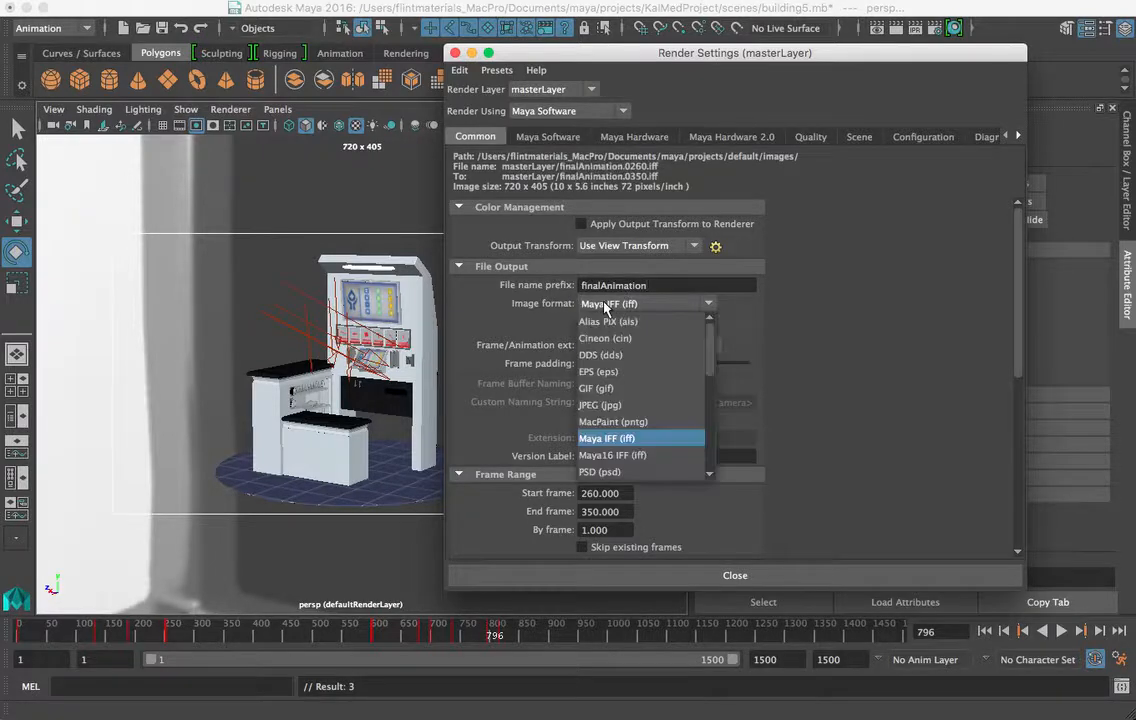
pyautogui.scroll(-3, 604, 395)
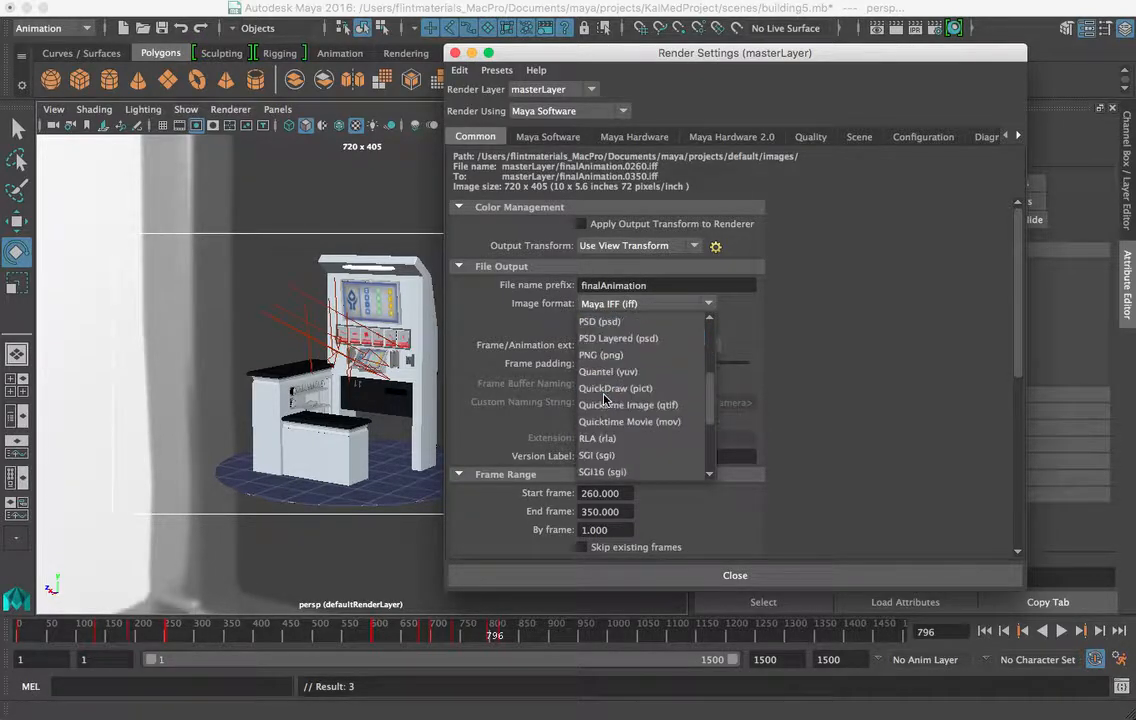
pyautogui.scroll(2, 604, 398)
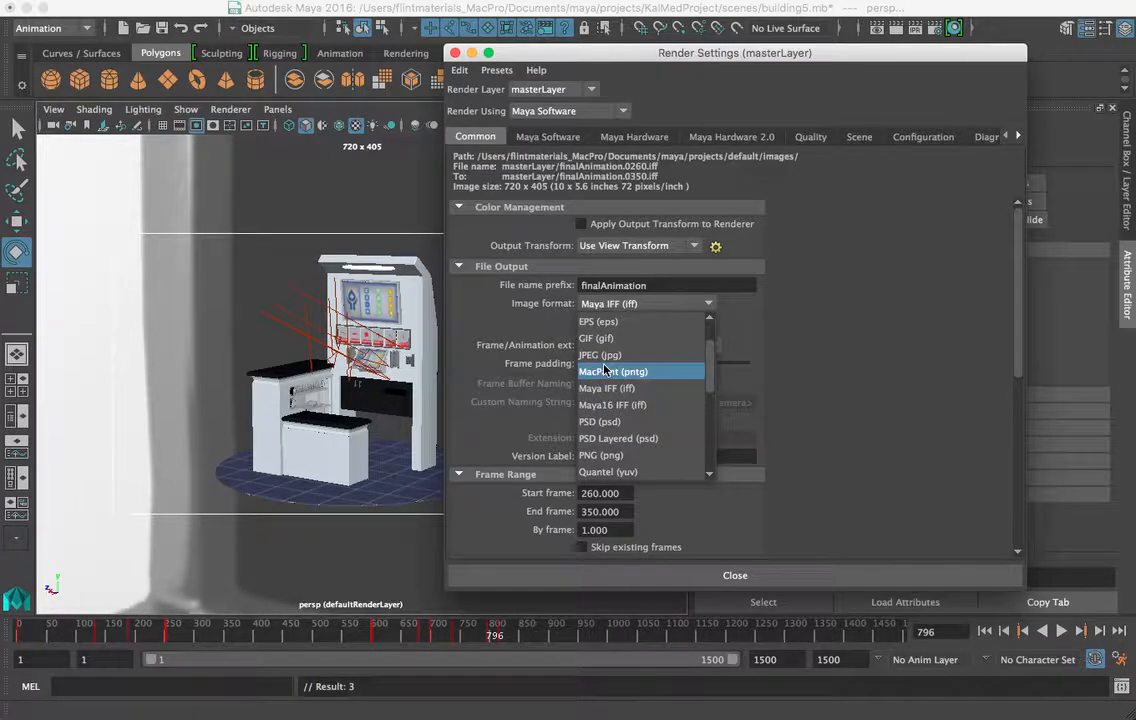
pyautogui.scroll(-5, 604, 358)
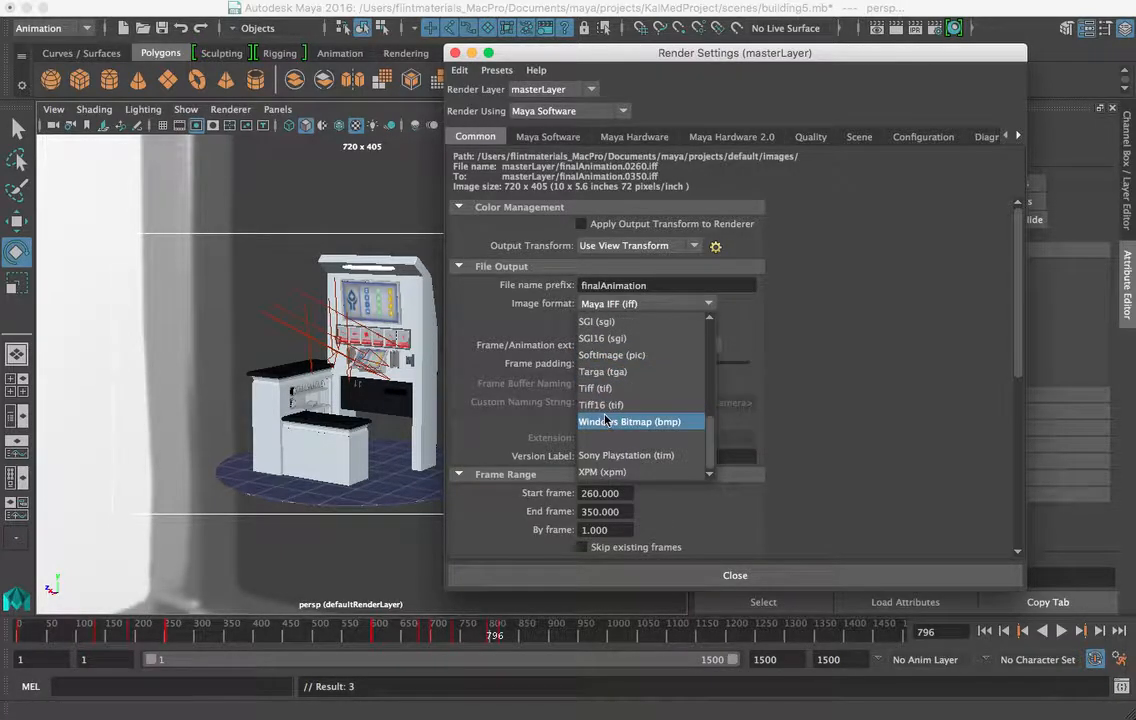
pyautogui.scroll(5, 606, 418)
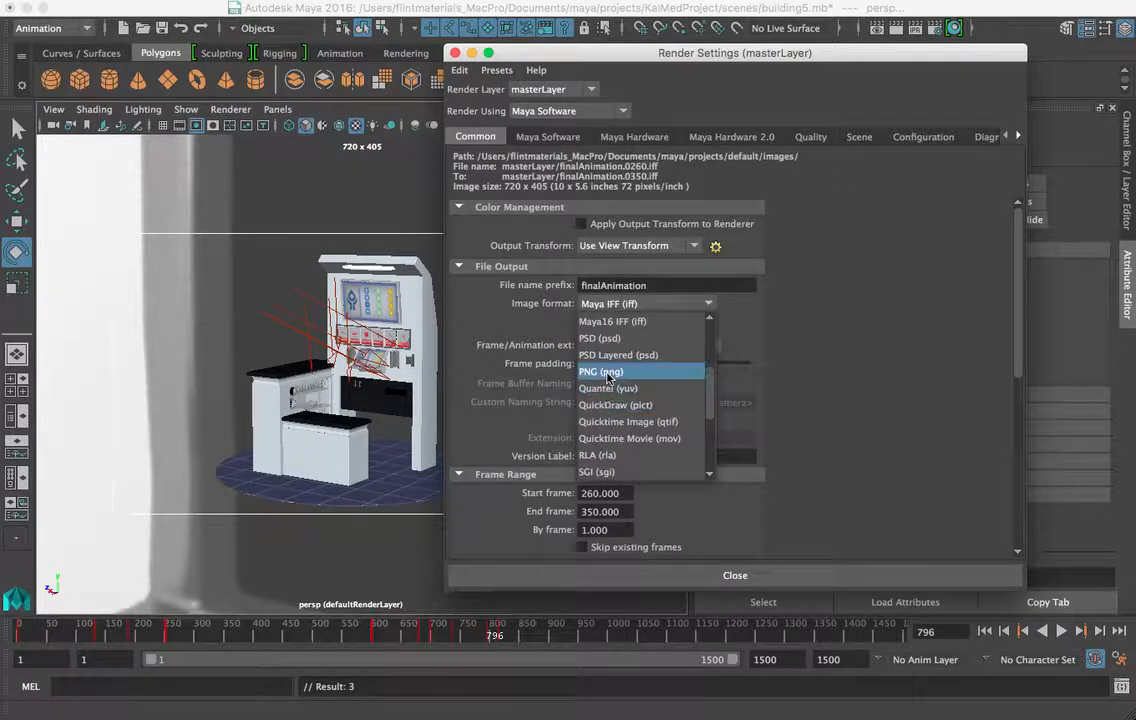
pyautogui.click(601, 371)
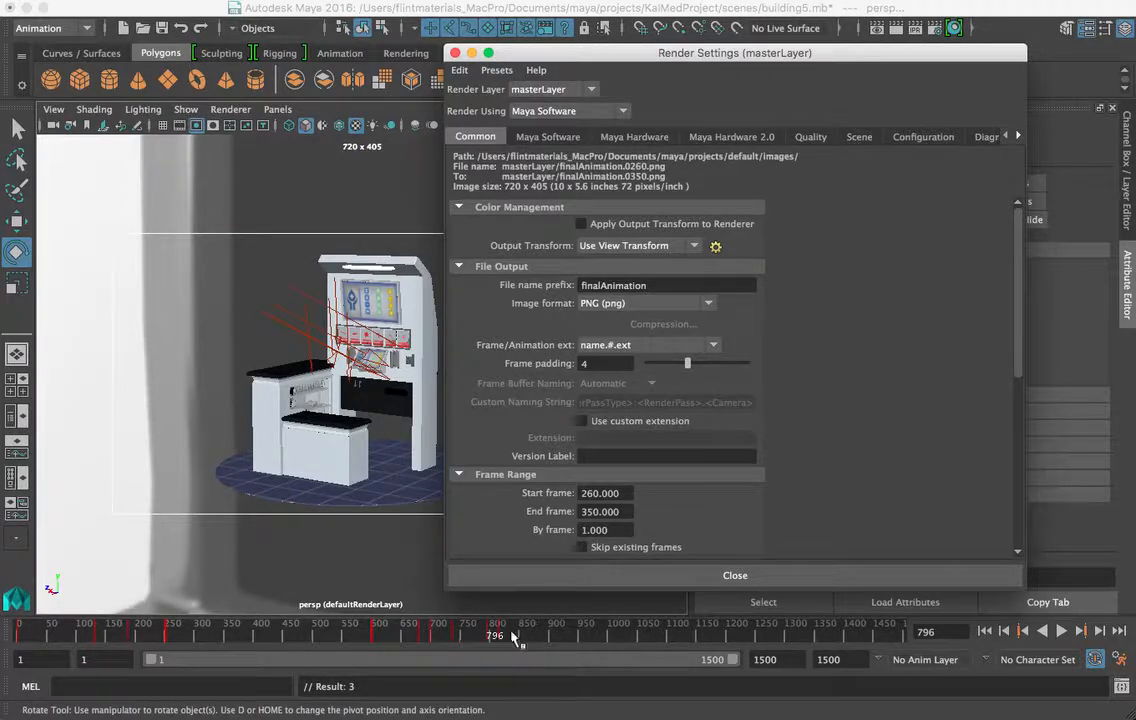
# Set the render frame range to start at frame 1 and end at frame 800.
pyautogui.doubleClick(595, 493)
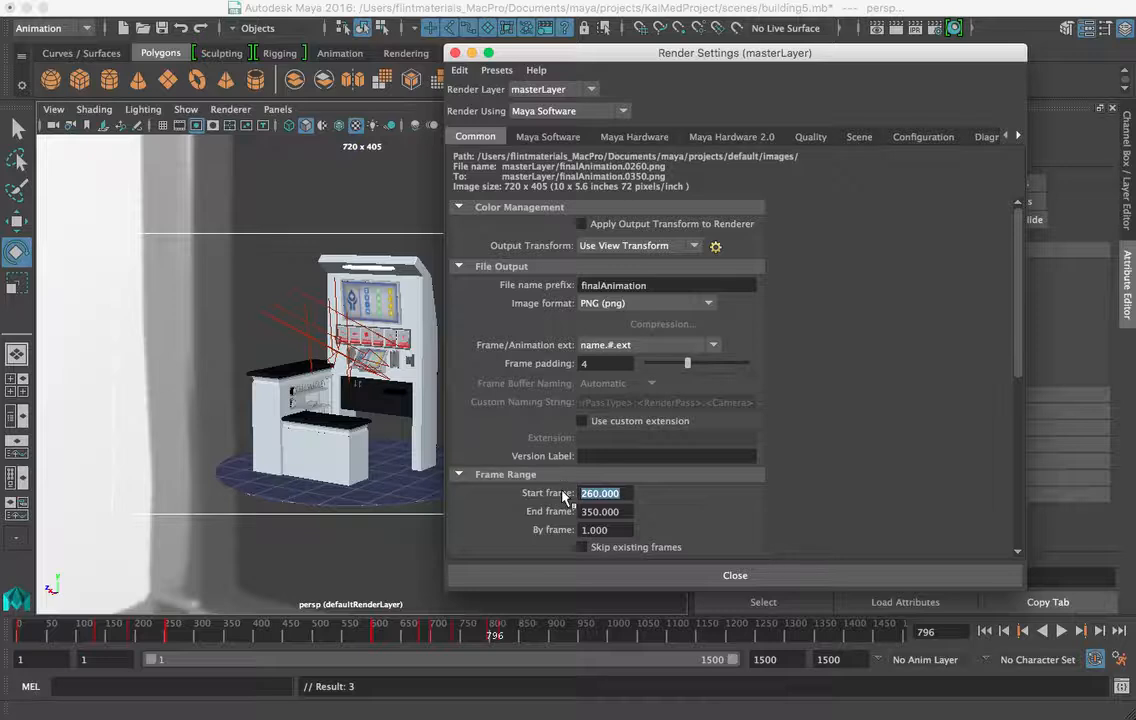
pyautogui.write('1')
pyautogui.press('Tab')
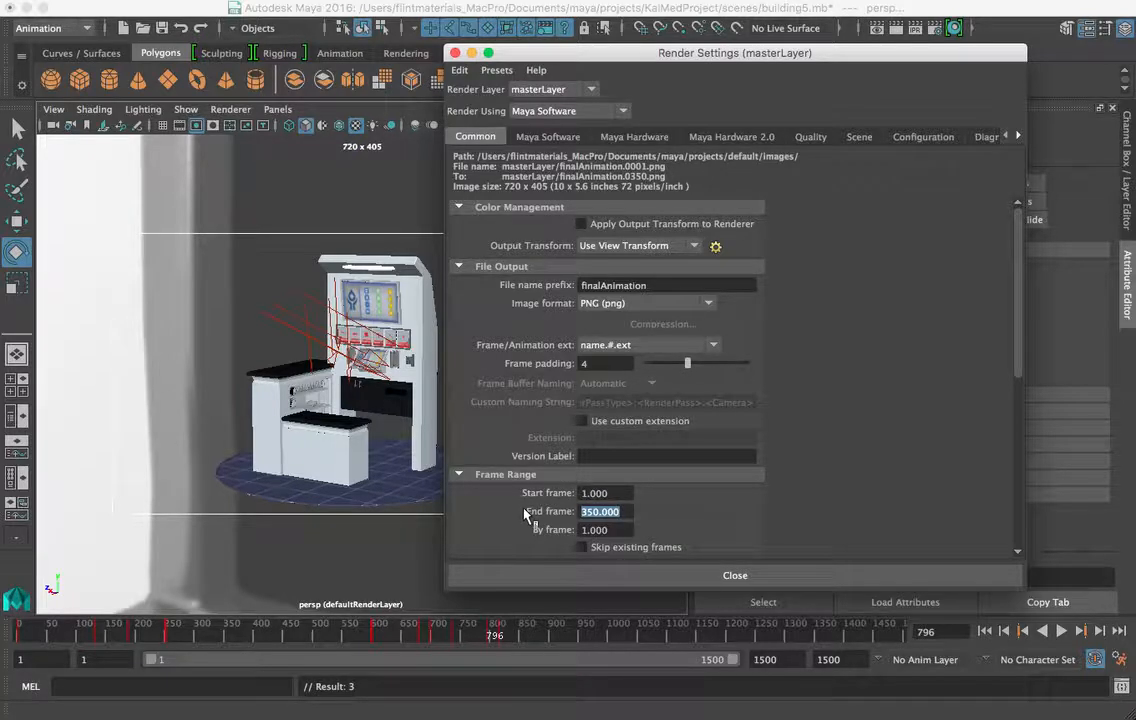
pyautogui.write('800')
pyautogui.press('Tab')
# Choose persp as the renderable camera in the render settings.
pyautogui.scroll(-5, 626, 512)
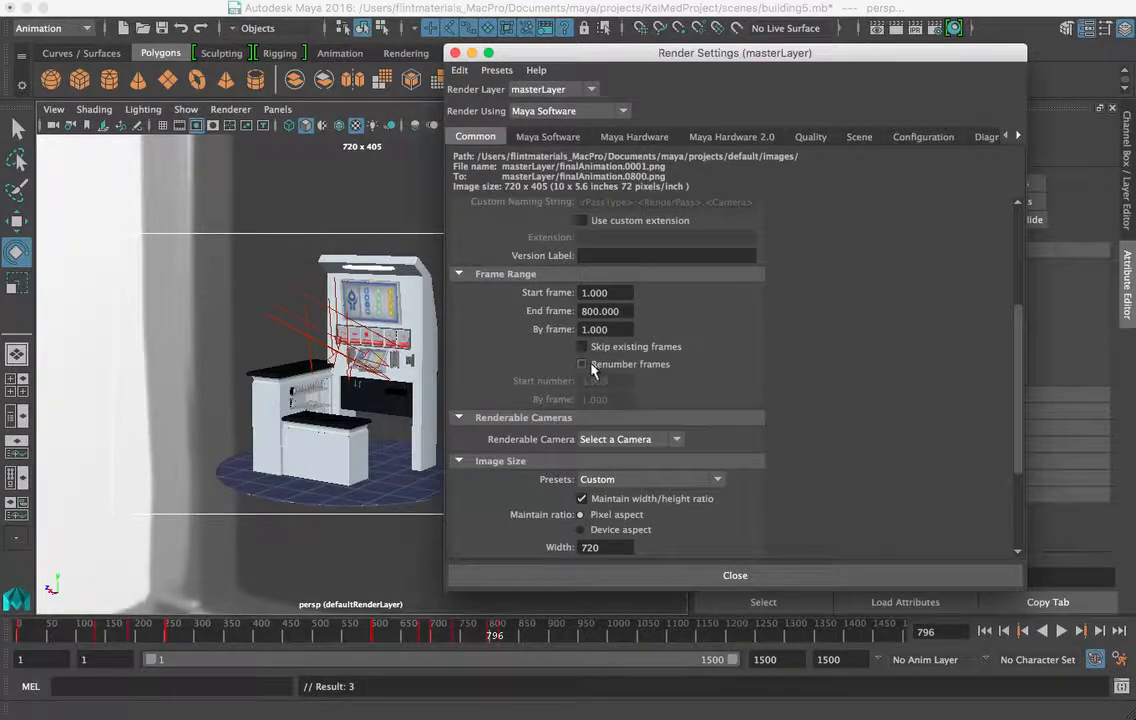
pyautogui.scroll(-1, 574, 450)
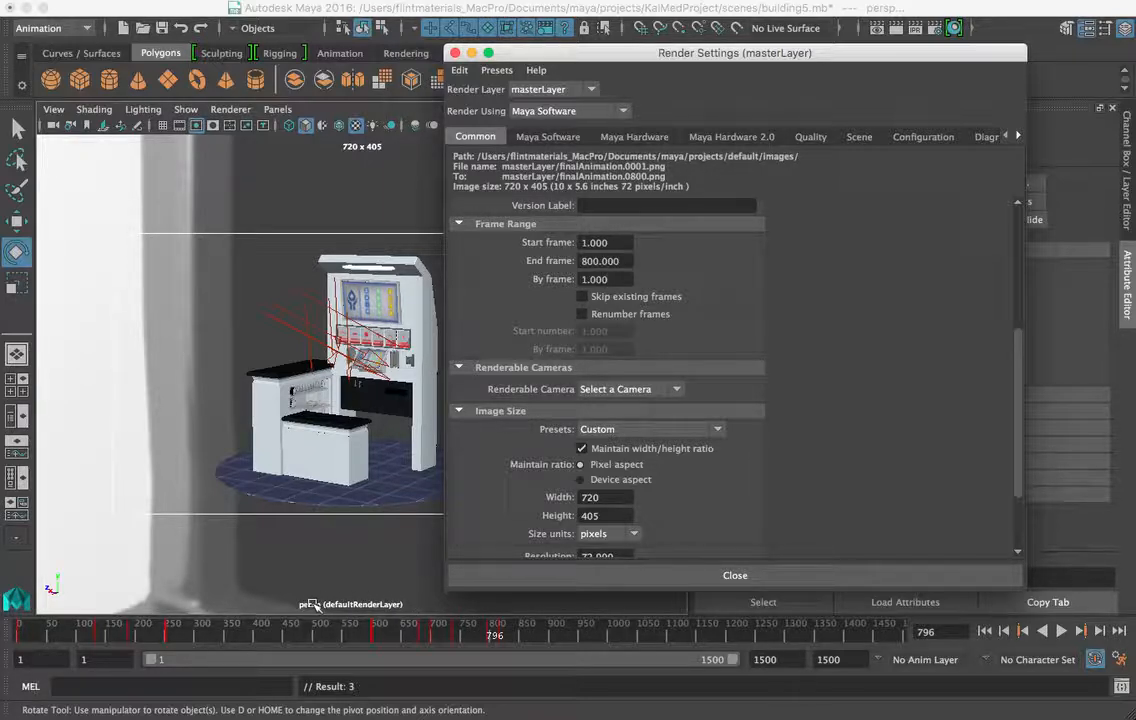
pyautogui.click(248, 112)
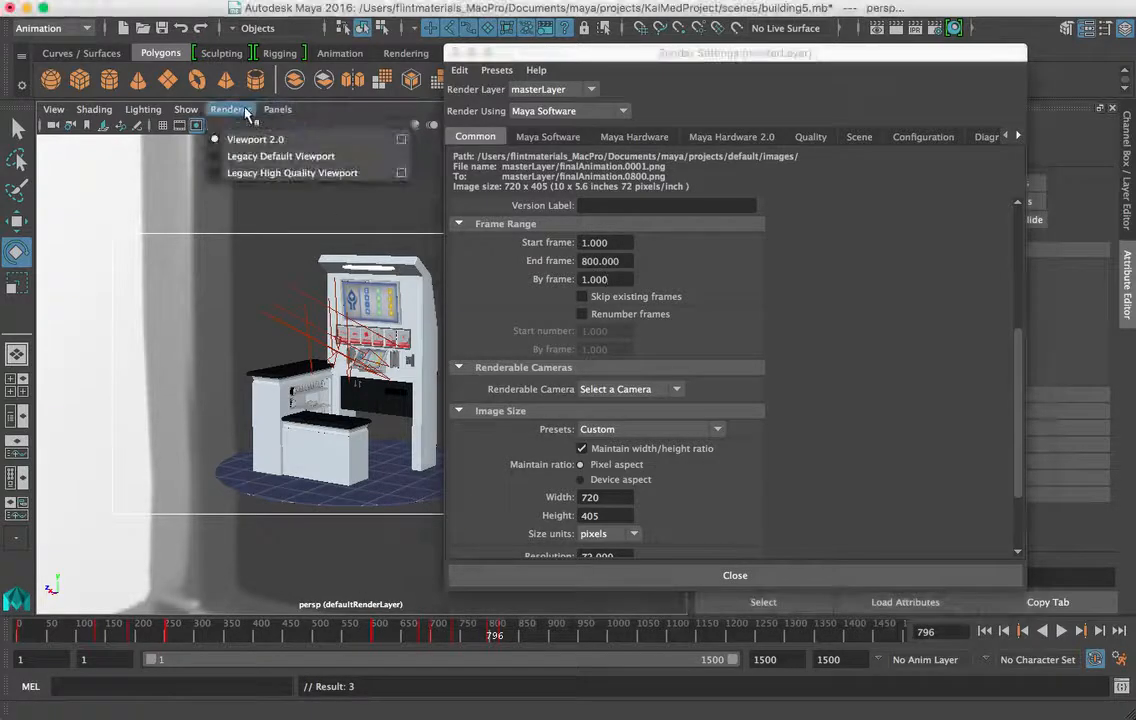
pyautogui.moveTo(142, 110)
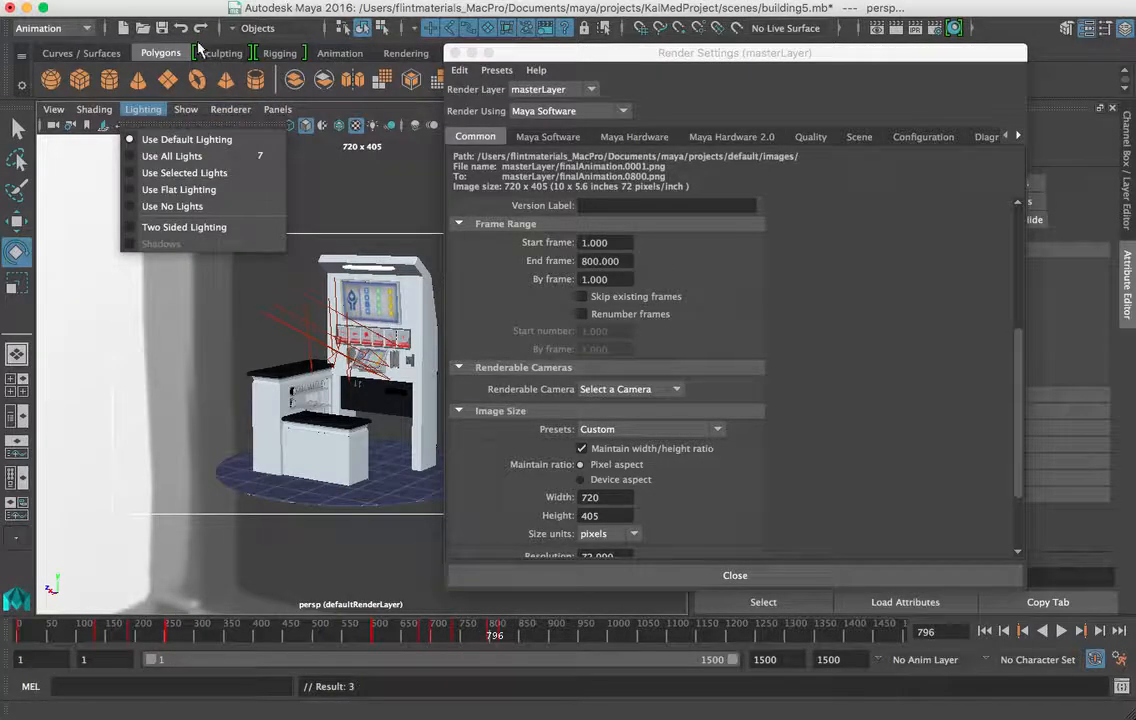
pyautogui.moveTo(277, 109)
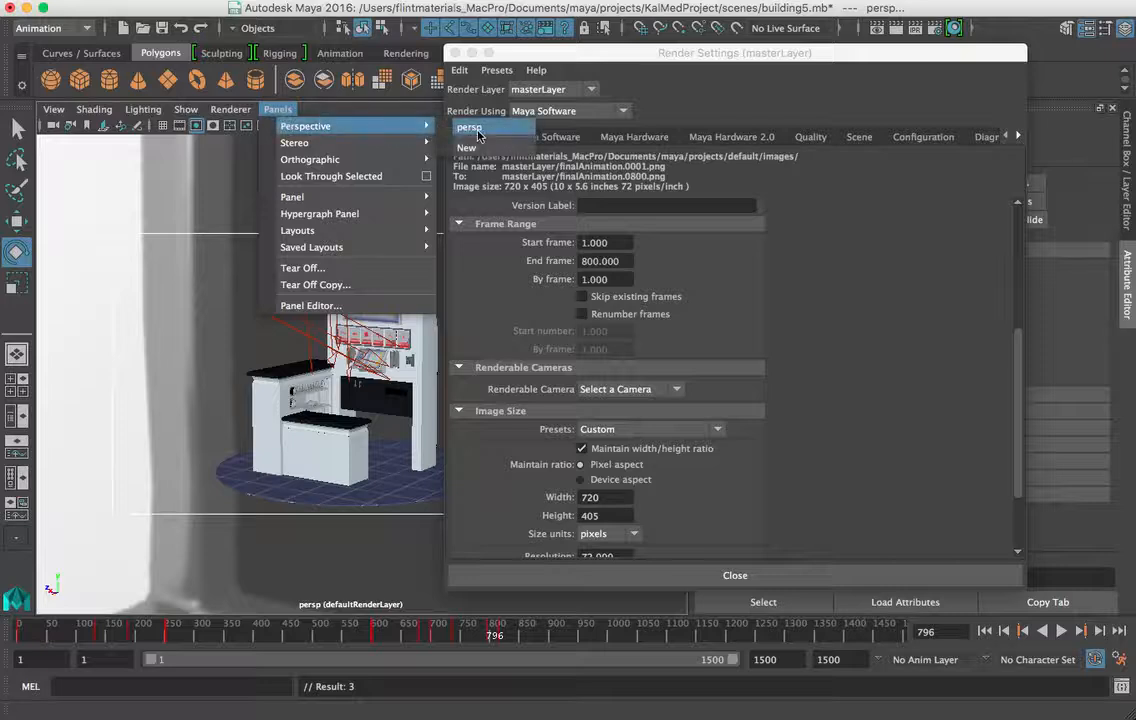
pyautogui.click(189, 206)
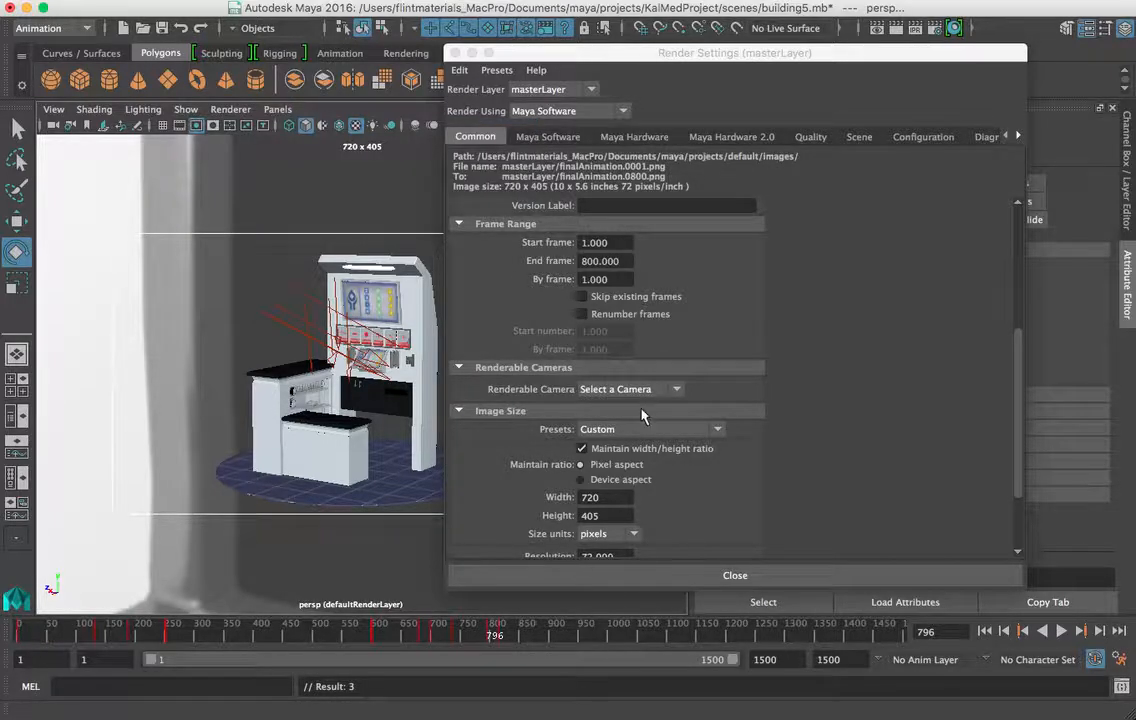
pyautogui.click(620, 389)
pyautogui.click(594, 444)
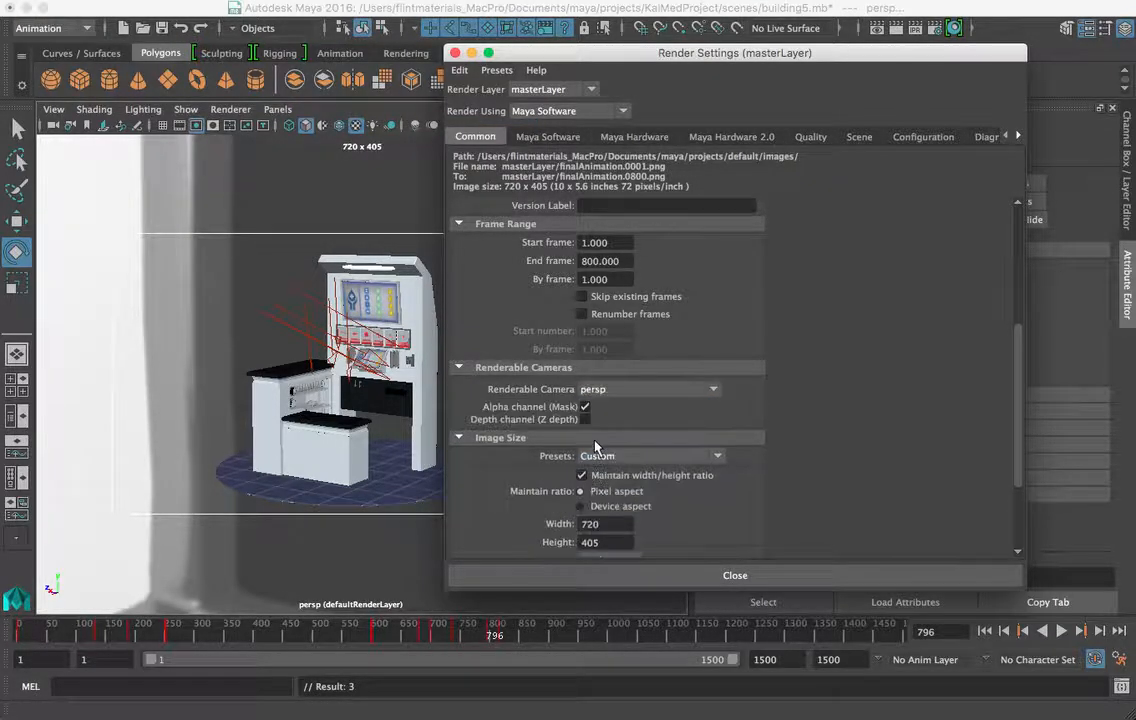
# Review the image size settings and their available presets, and close the render settings.
pyautogui.scroll(-3, 634, 355)
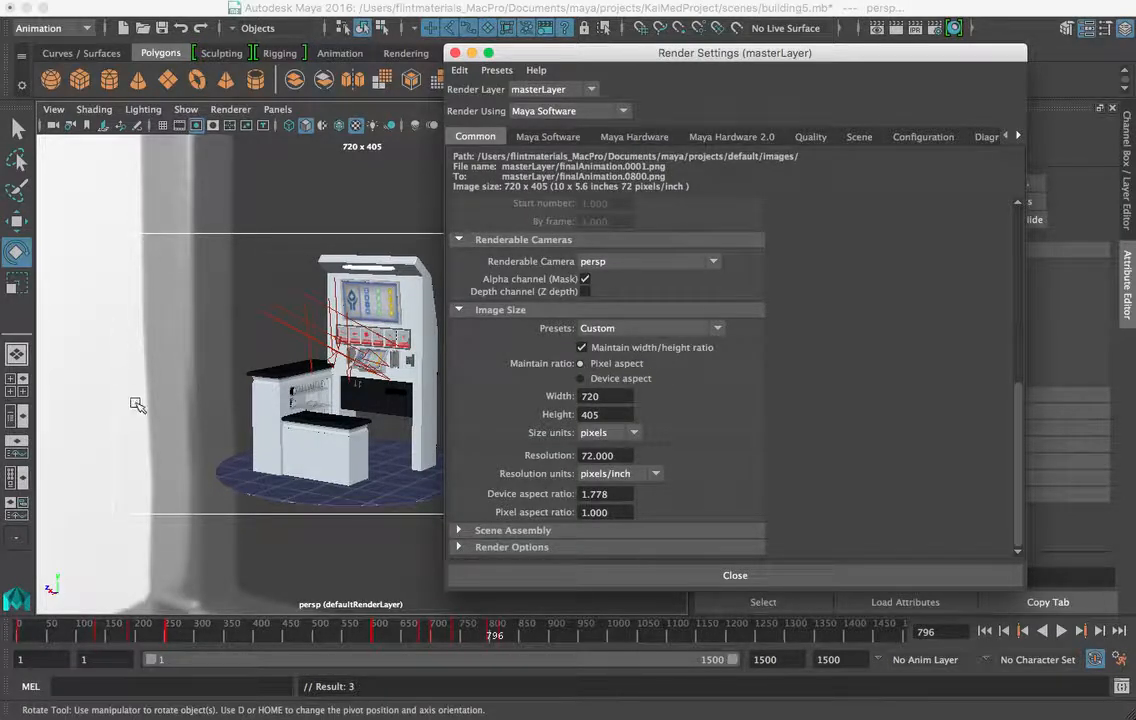
pyautogui.click(624, 331)
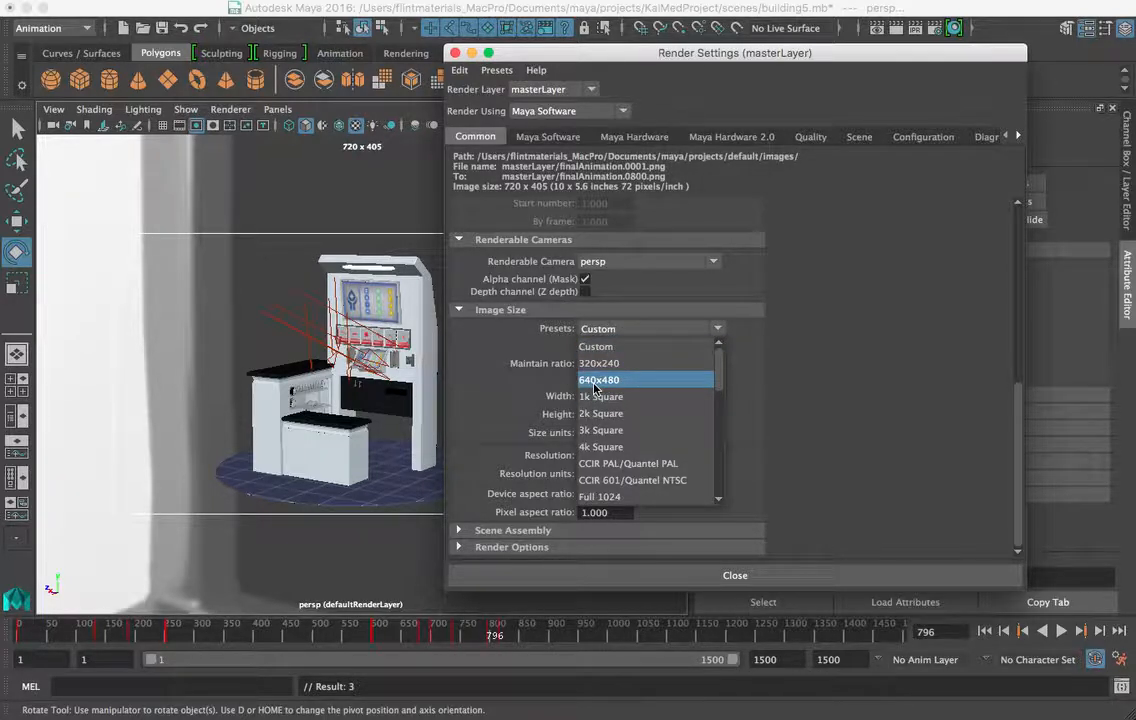
pyautogui.click(738, 577)
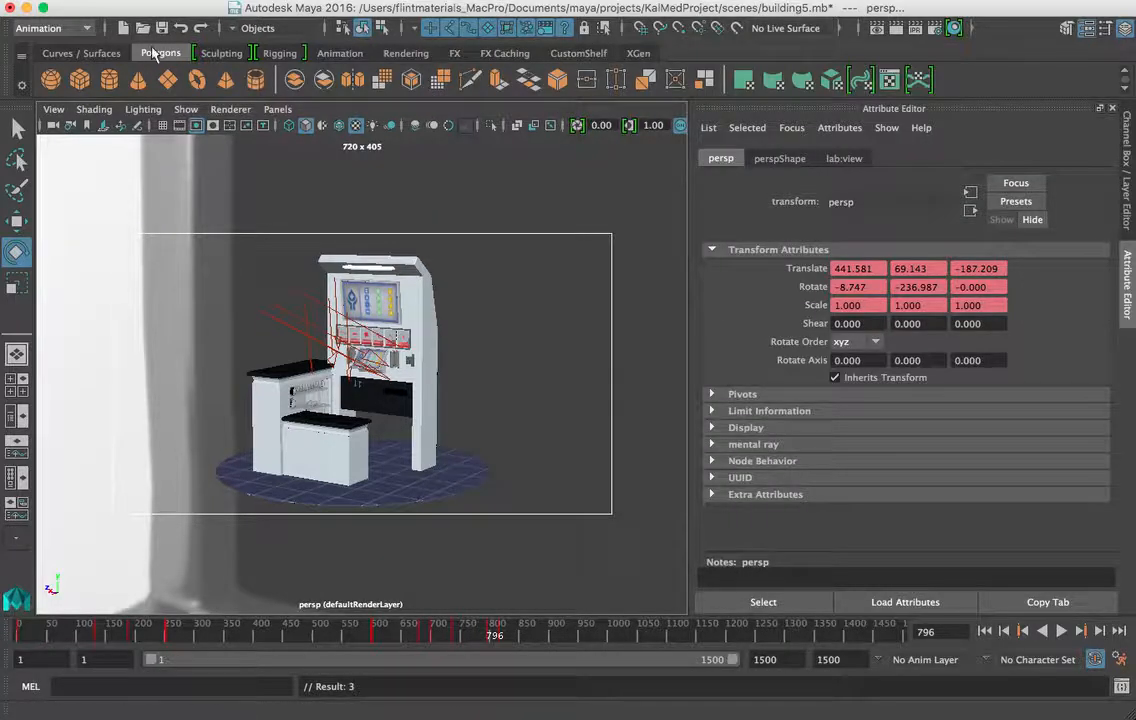
# Switch to the Rendering menu set and review the batch render commands.
pyautogui.click(78, 30)
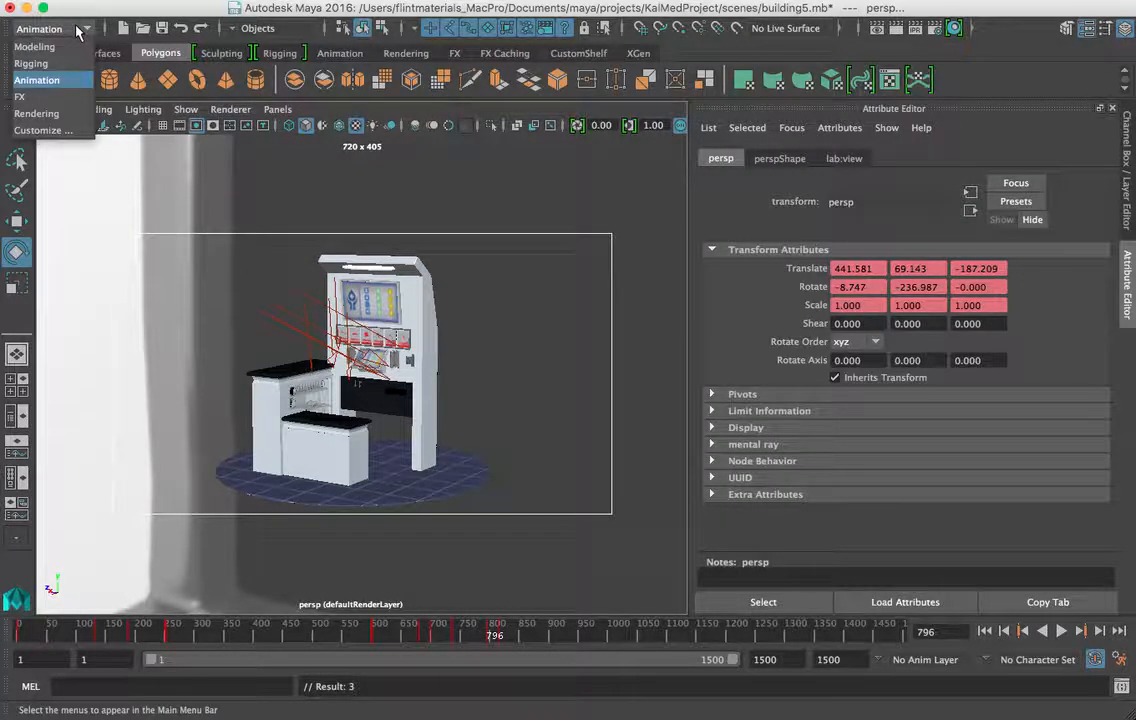
pyautogui.click(36, 113)
pyautogui.click(585, 3)
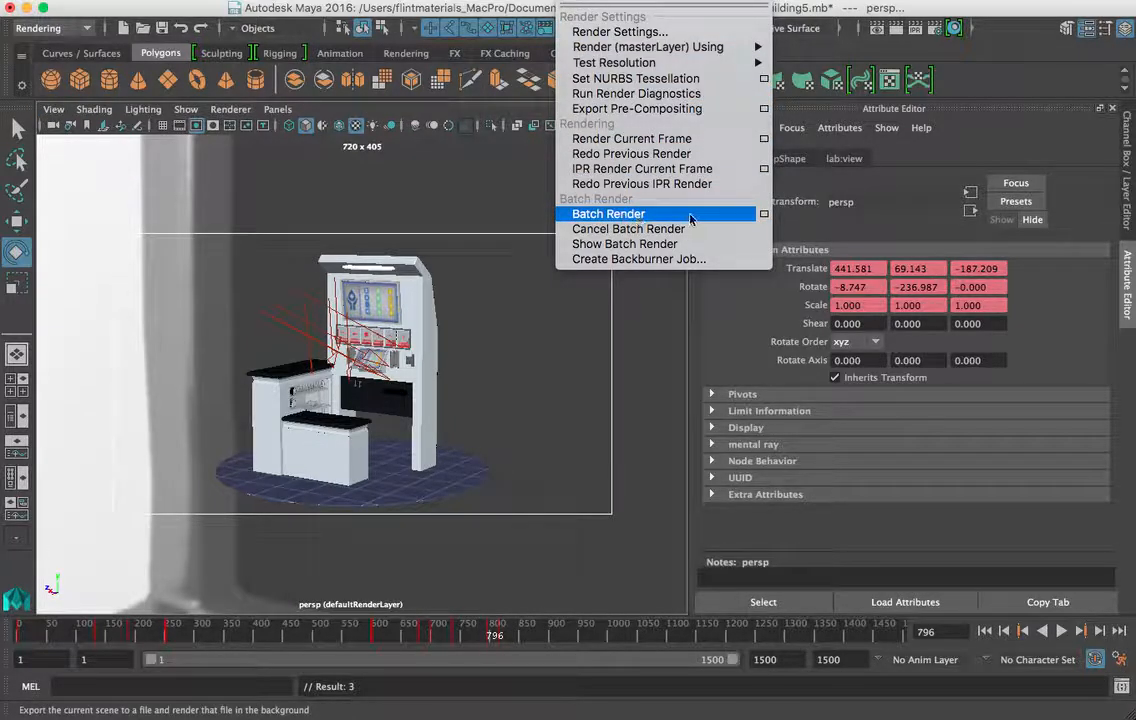
pyautogui.click(640, 230)
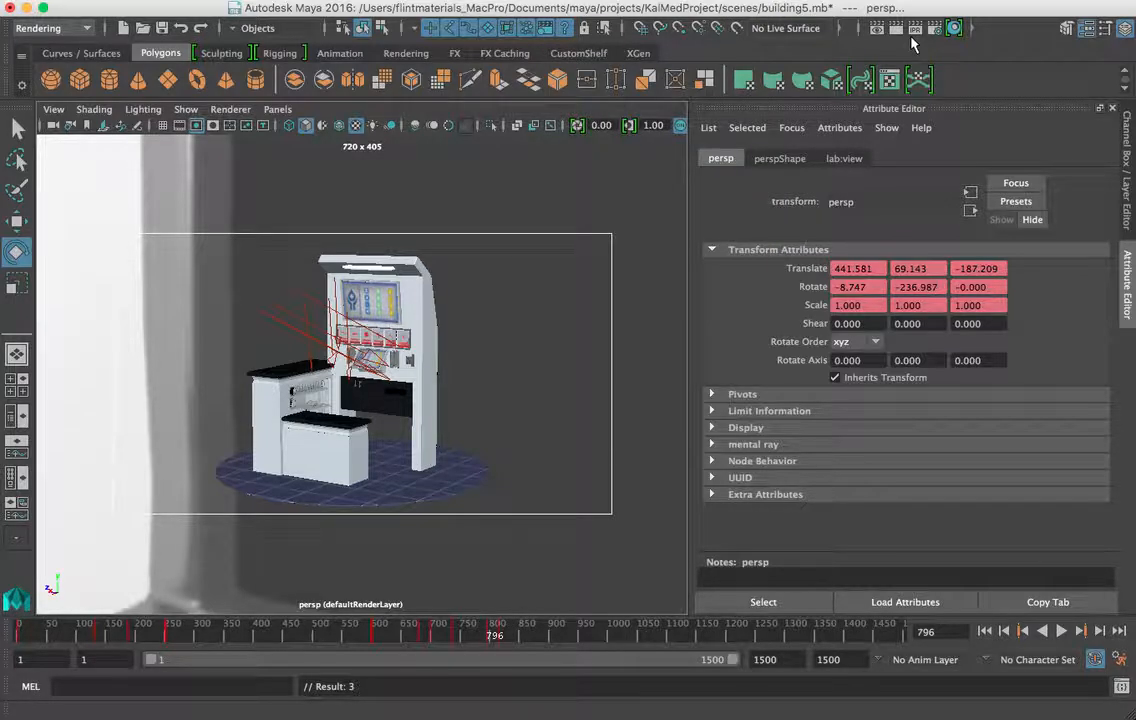